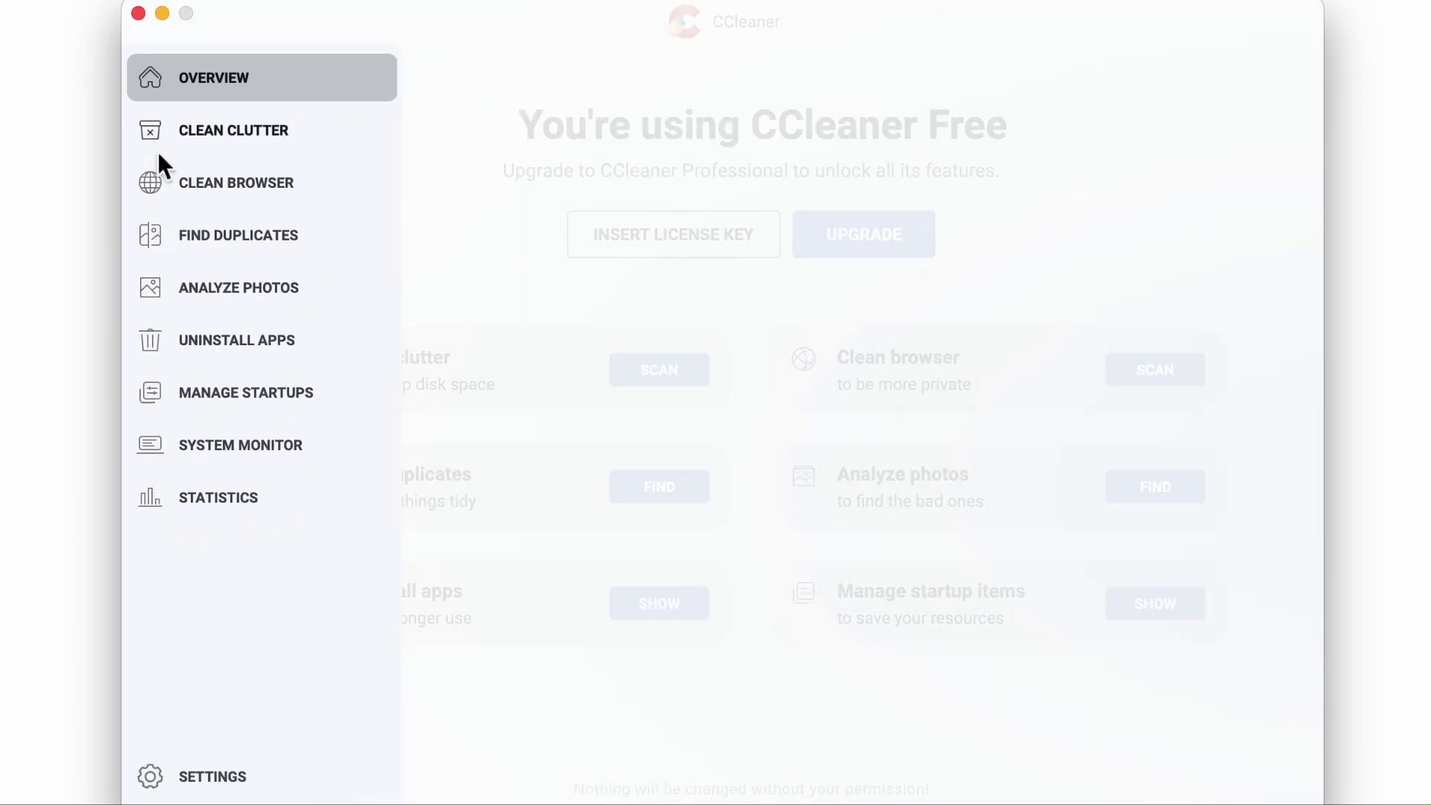
click(156, 70)
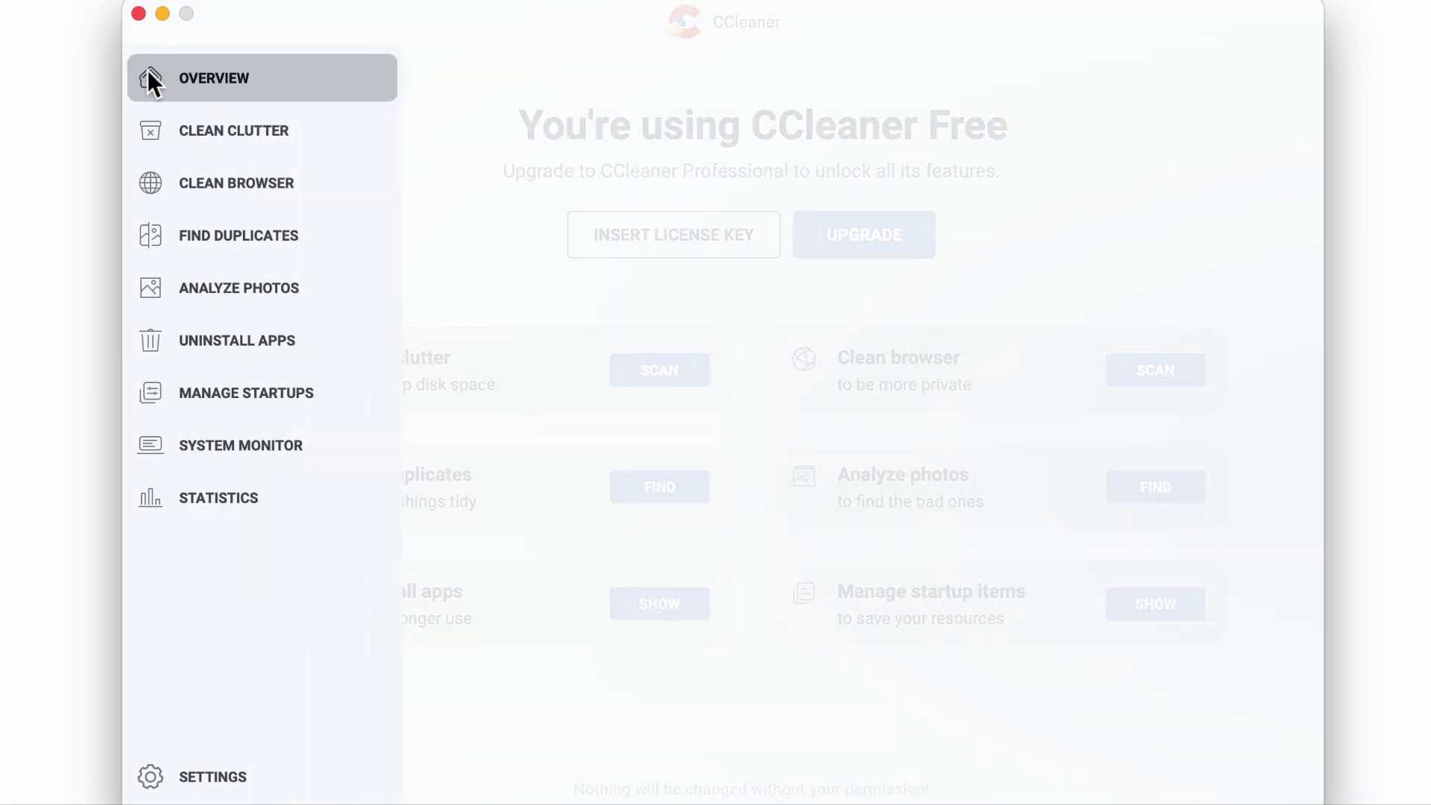
click(212, 132)
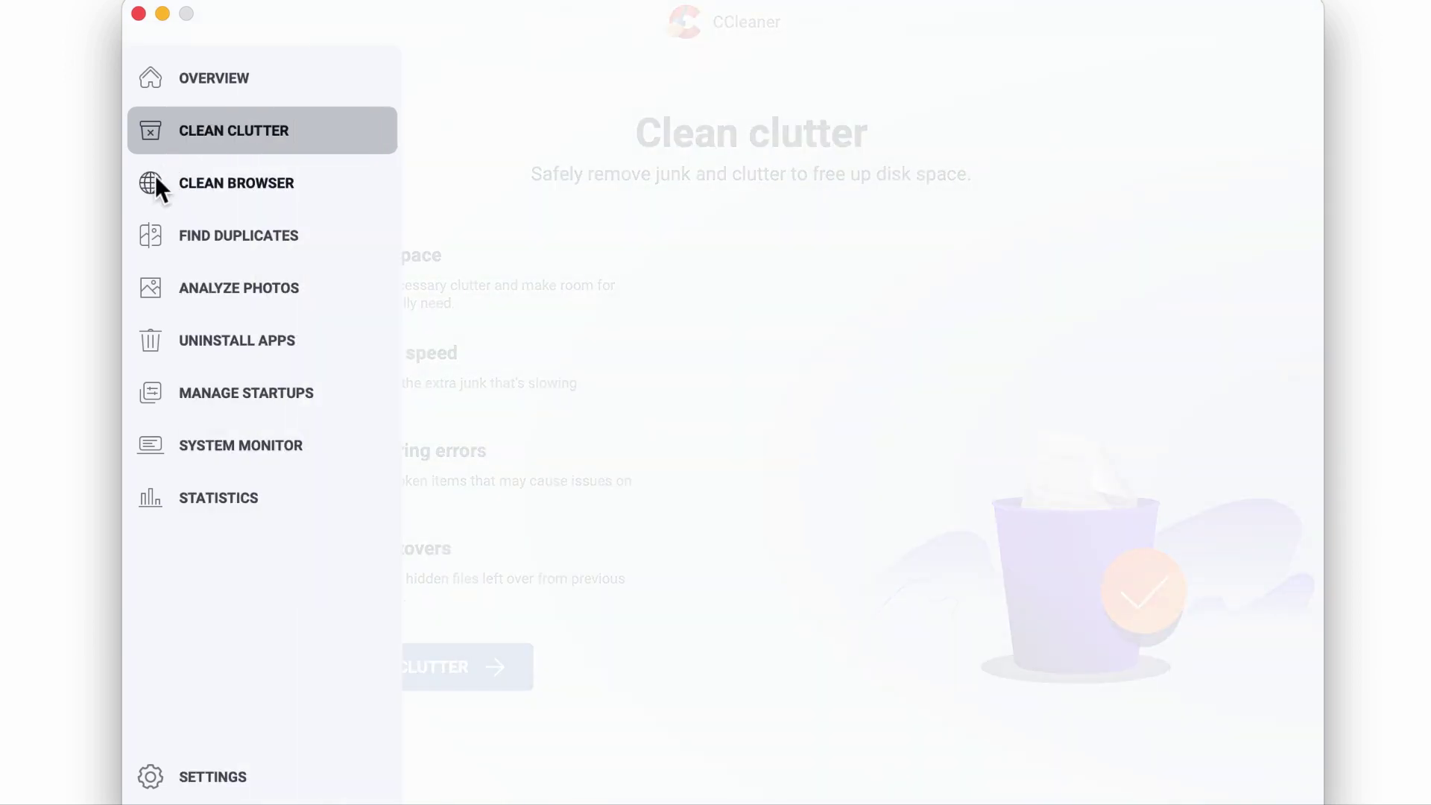
click(154, 183)
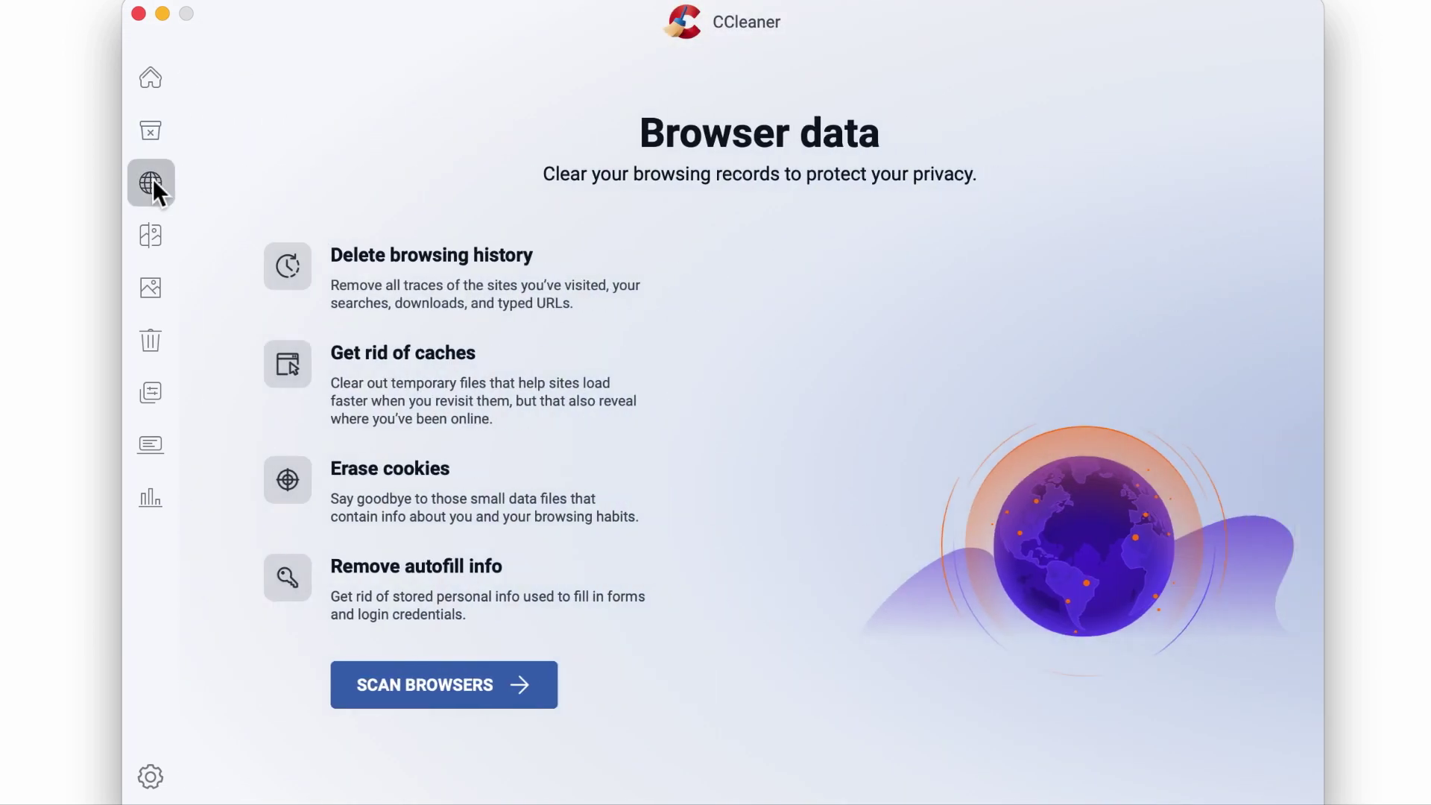
click(153, 231)
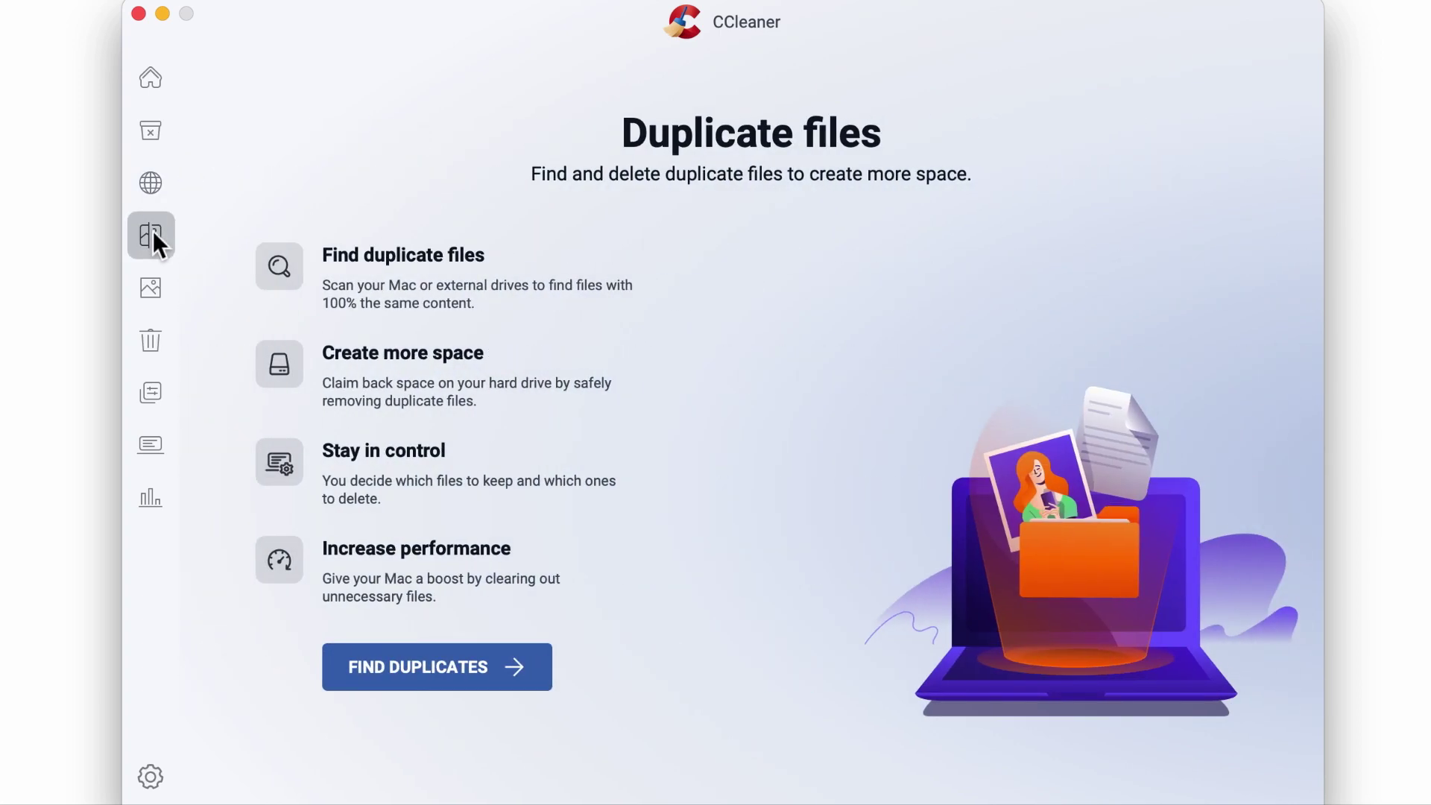
click(151, 286)
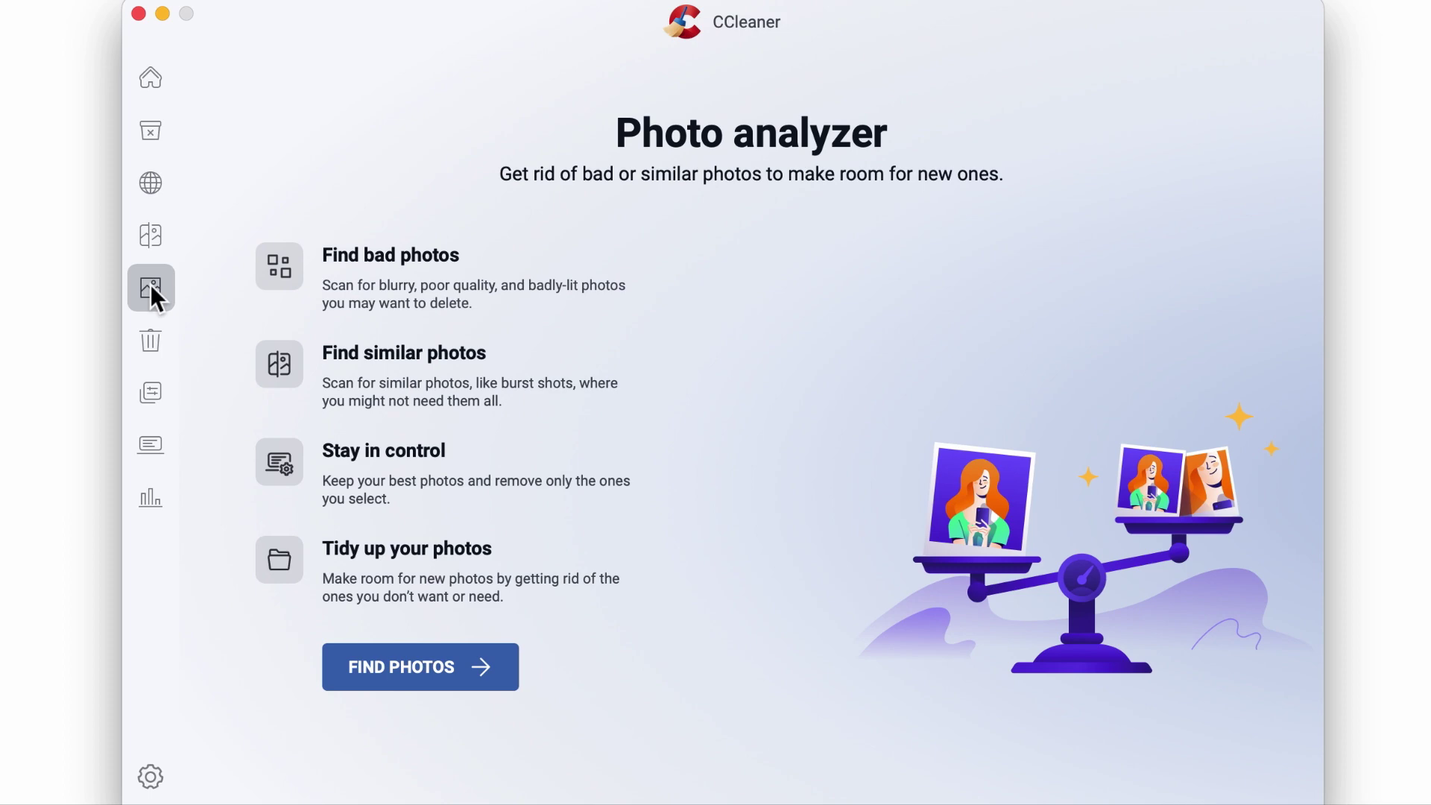
click(151, 337)
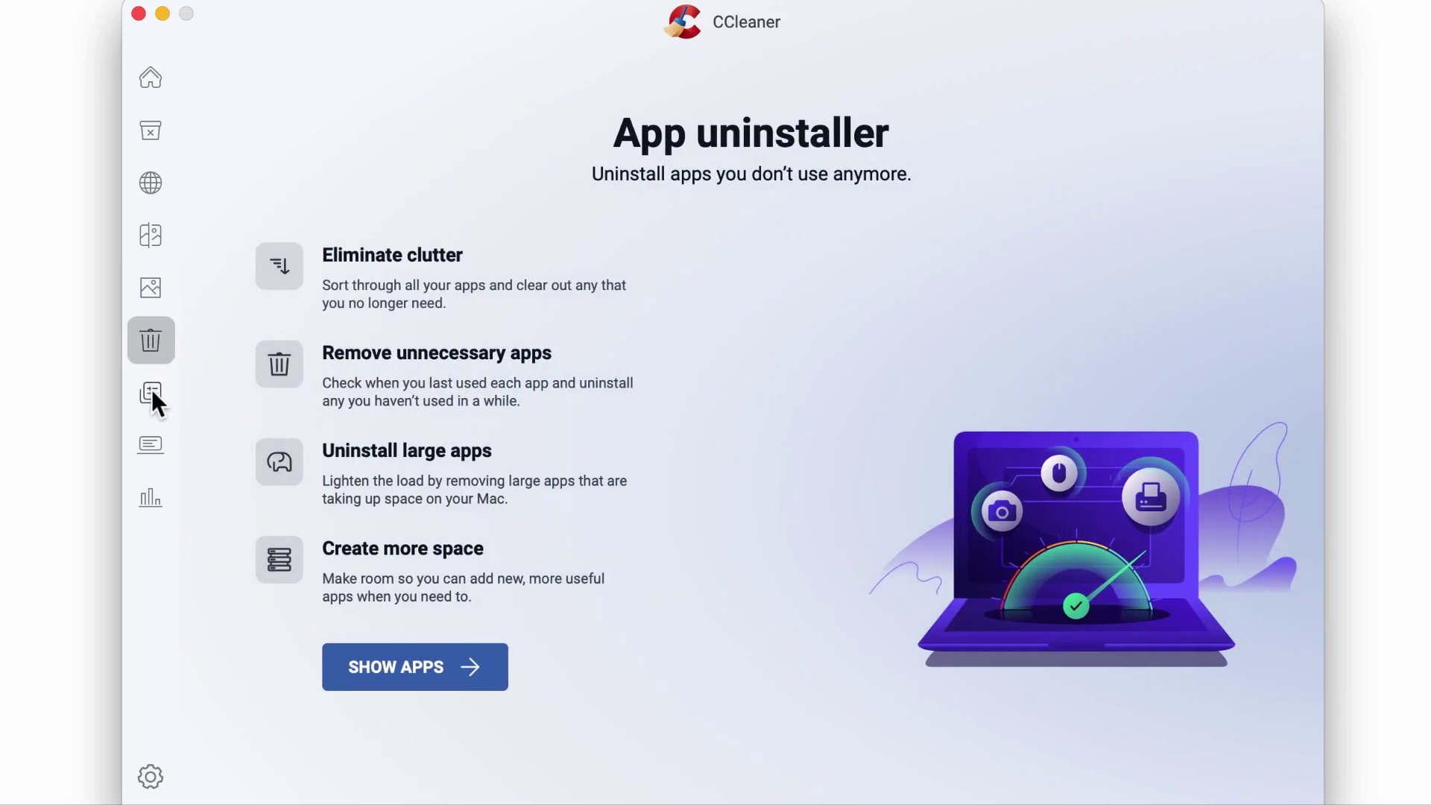
click(152, 389)
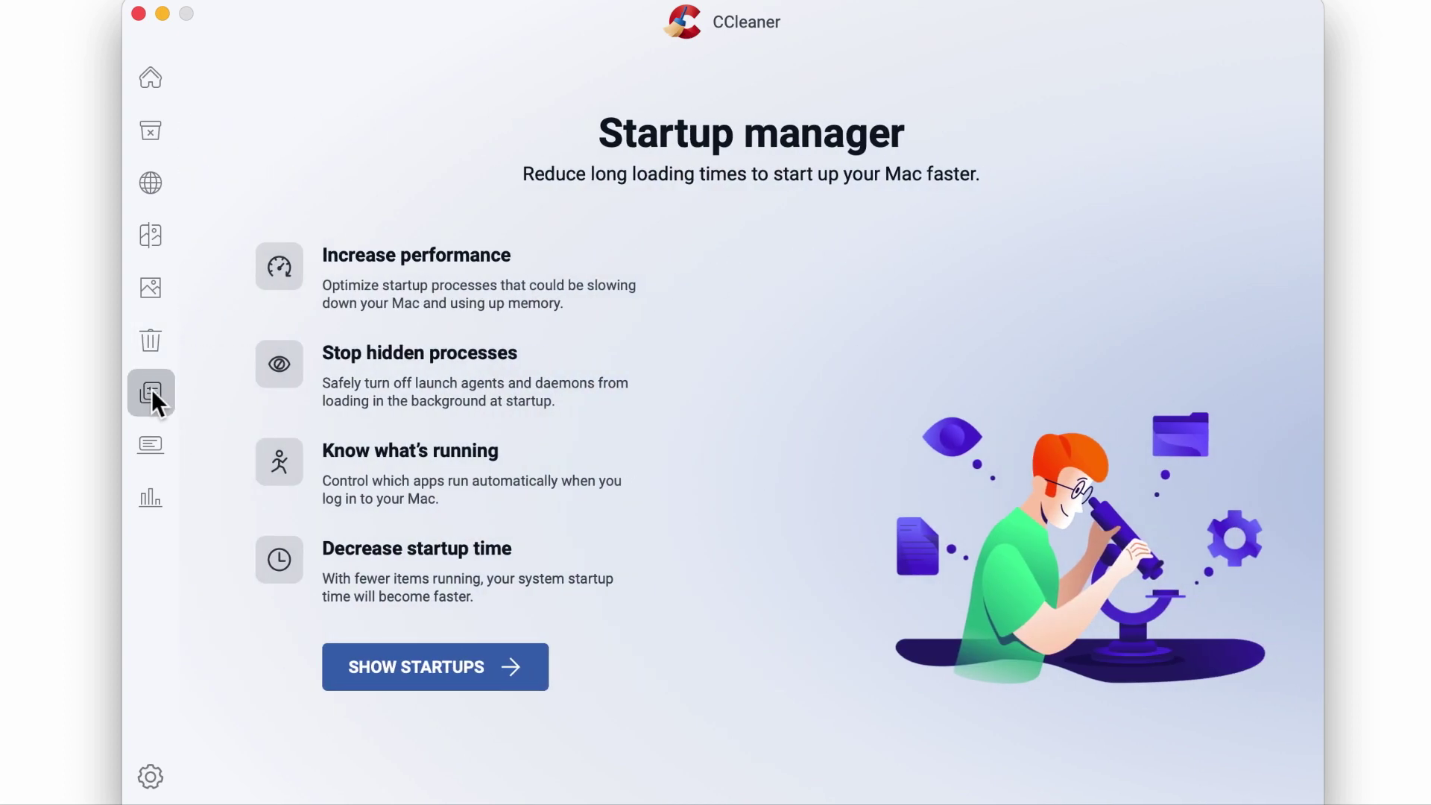
click(150, 434)
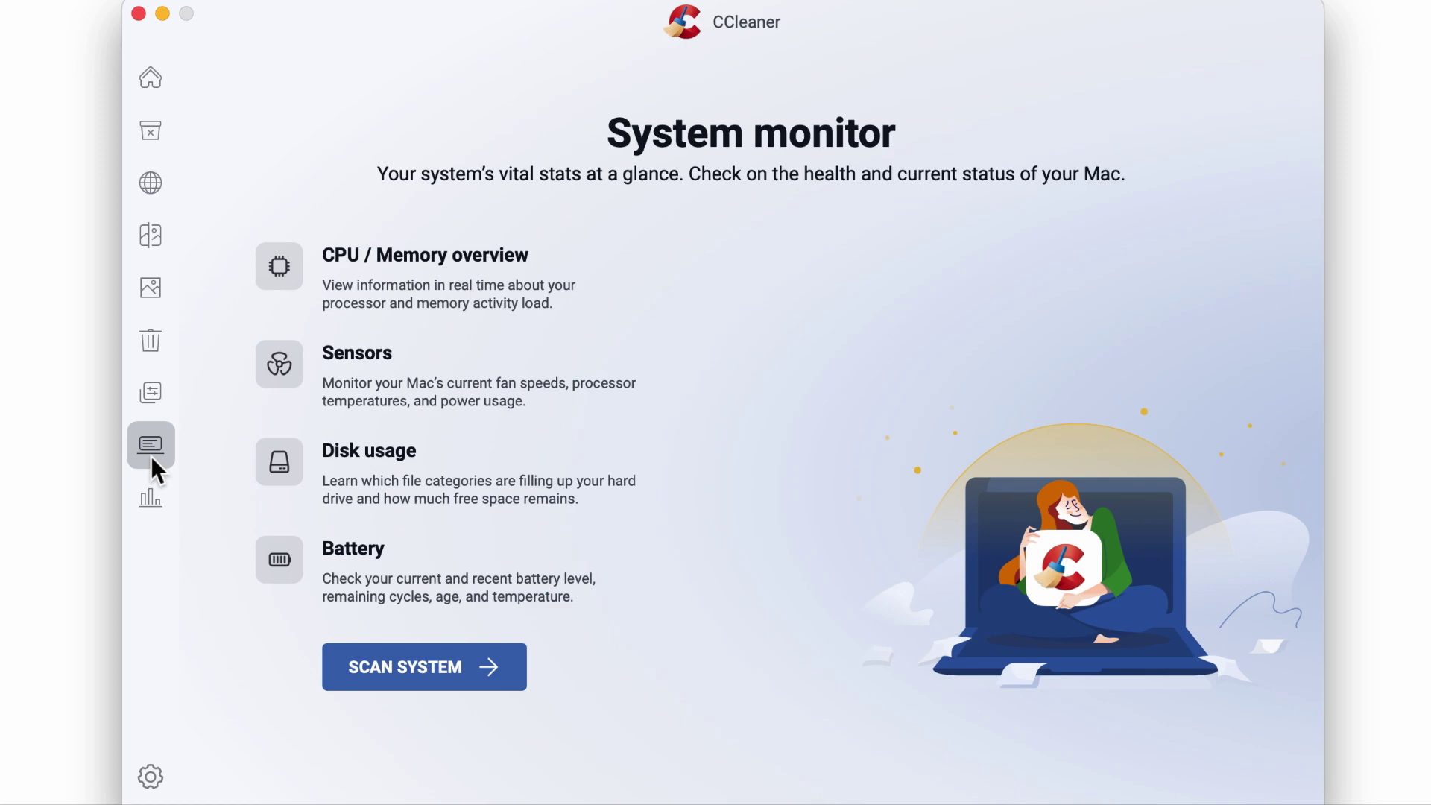
click(150, 490)
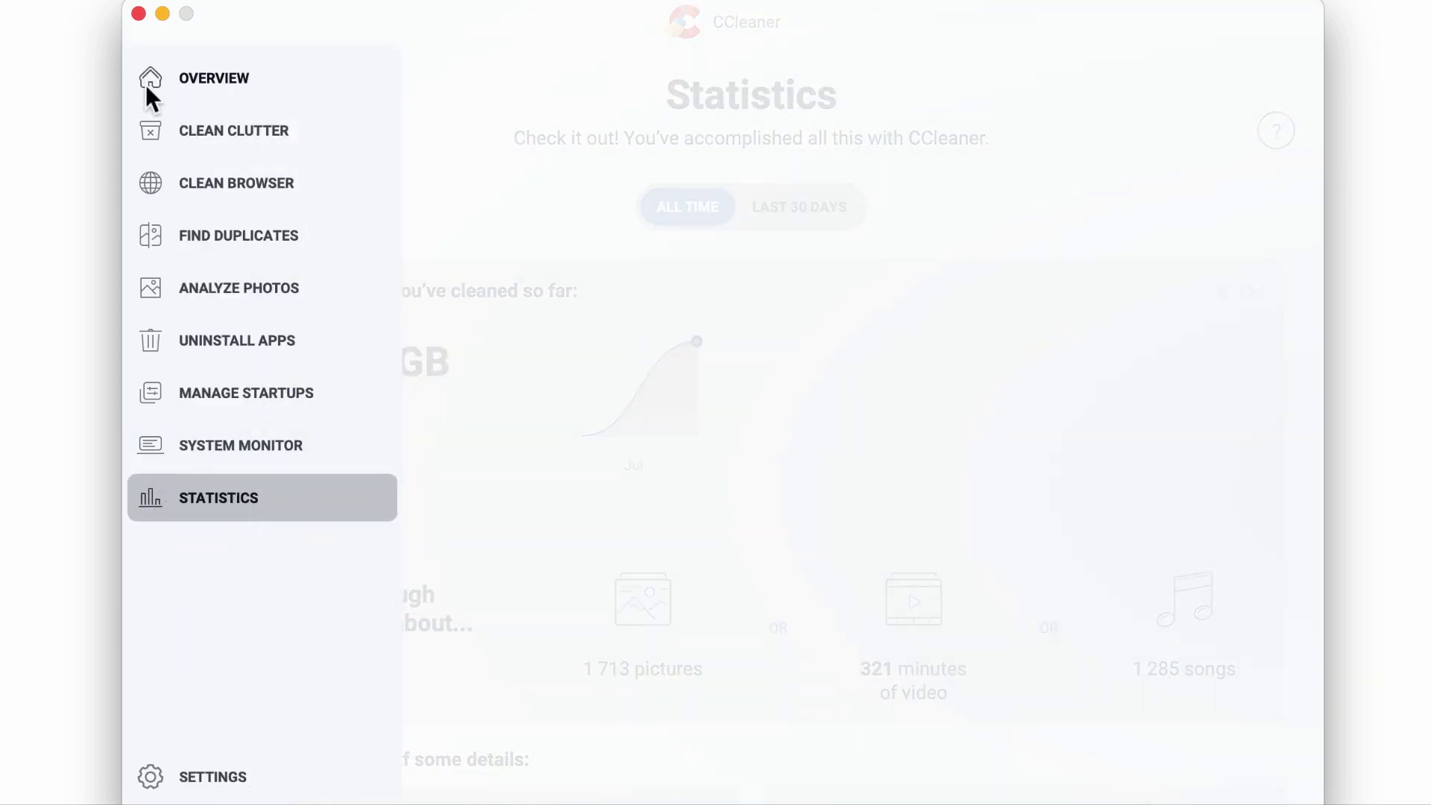
Step: Go to CCleaner's Clean Clutter page covering space, speed, error and leftover cleanup
click(146, 88)
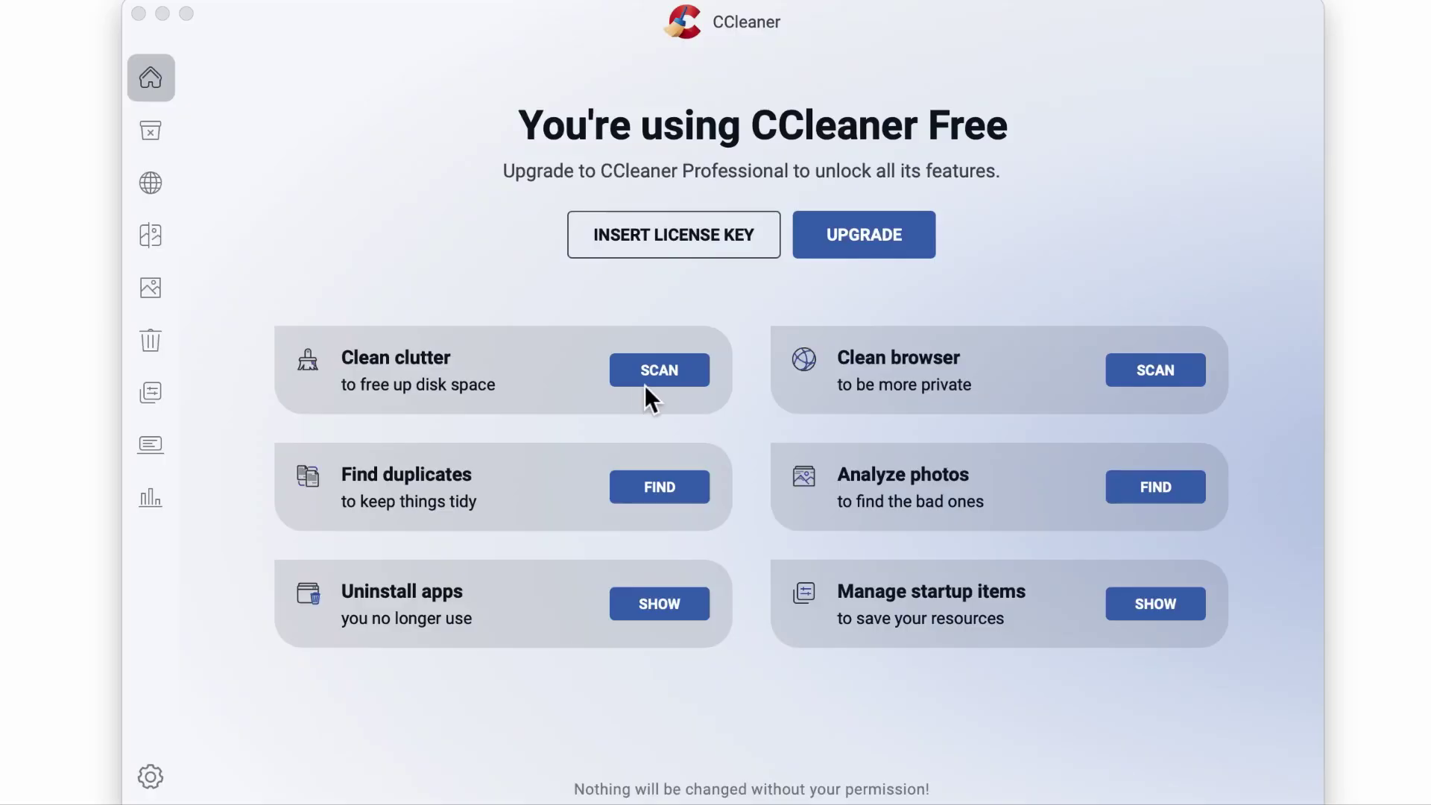
Step: Scan for clutter (6.08 GB found), then exclude Application Cache and Log Files, keeping only Trash
click(148, 132)
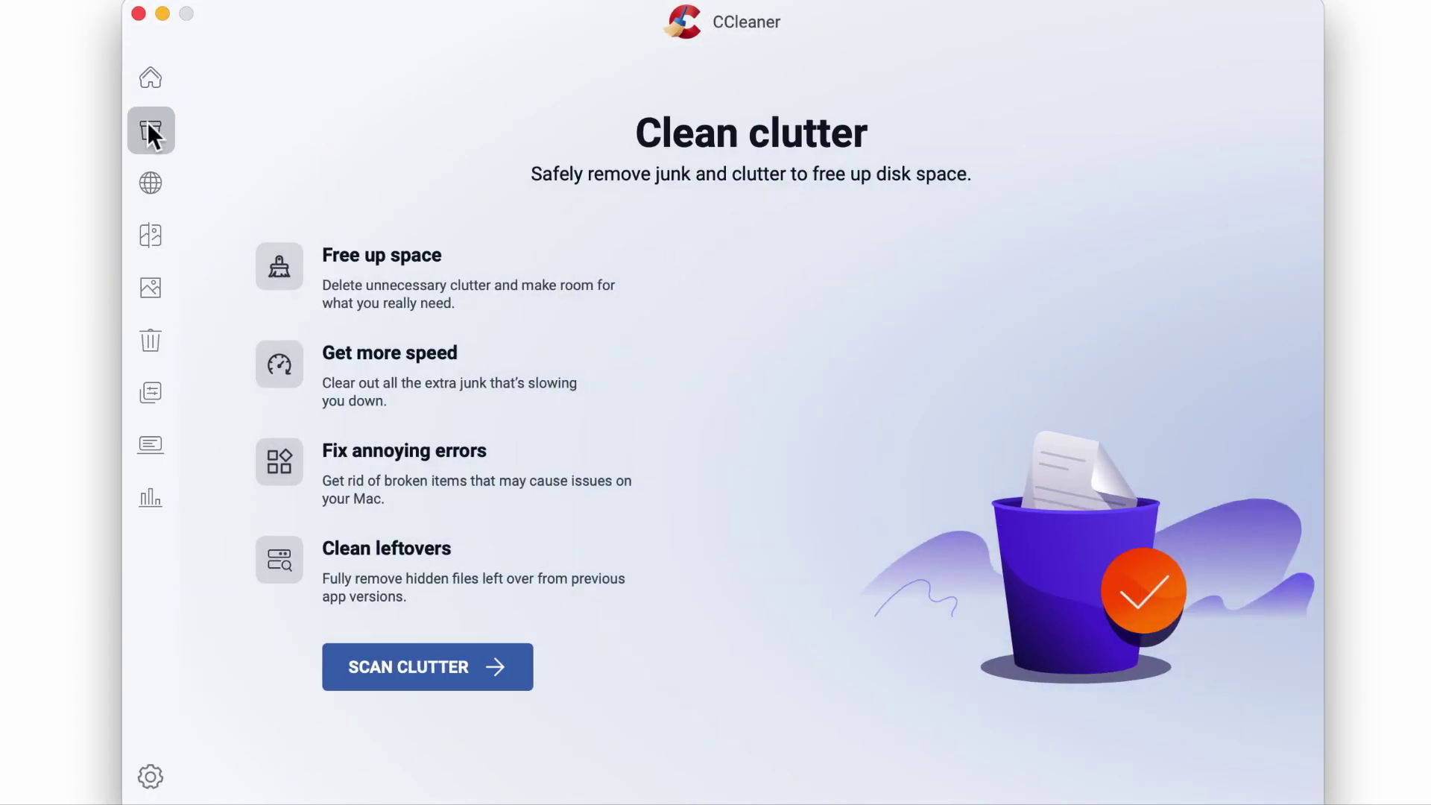
click(386, 665)
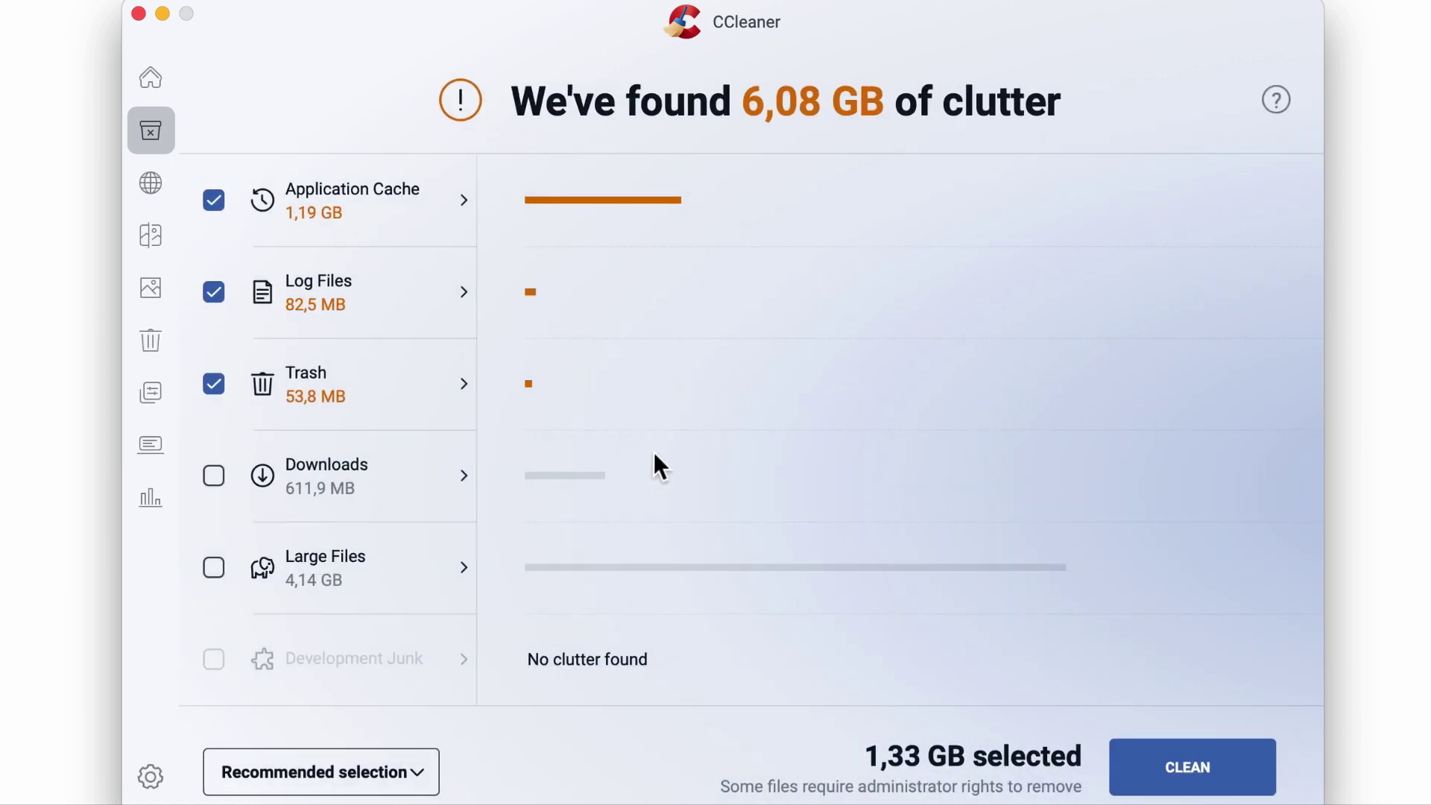
click(459, 202)
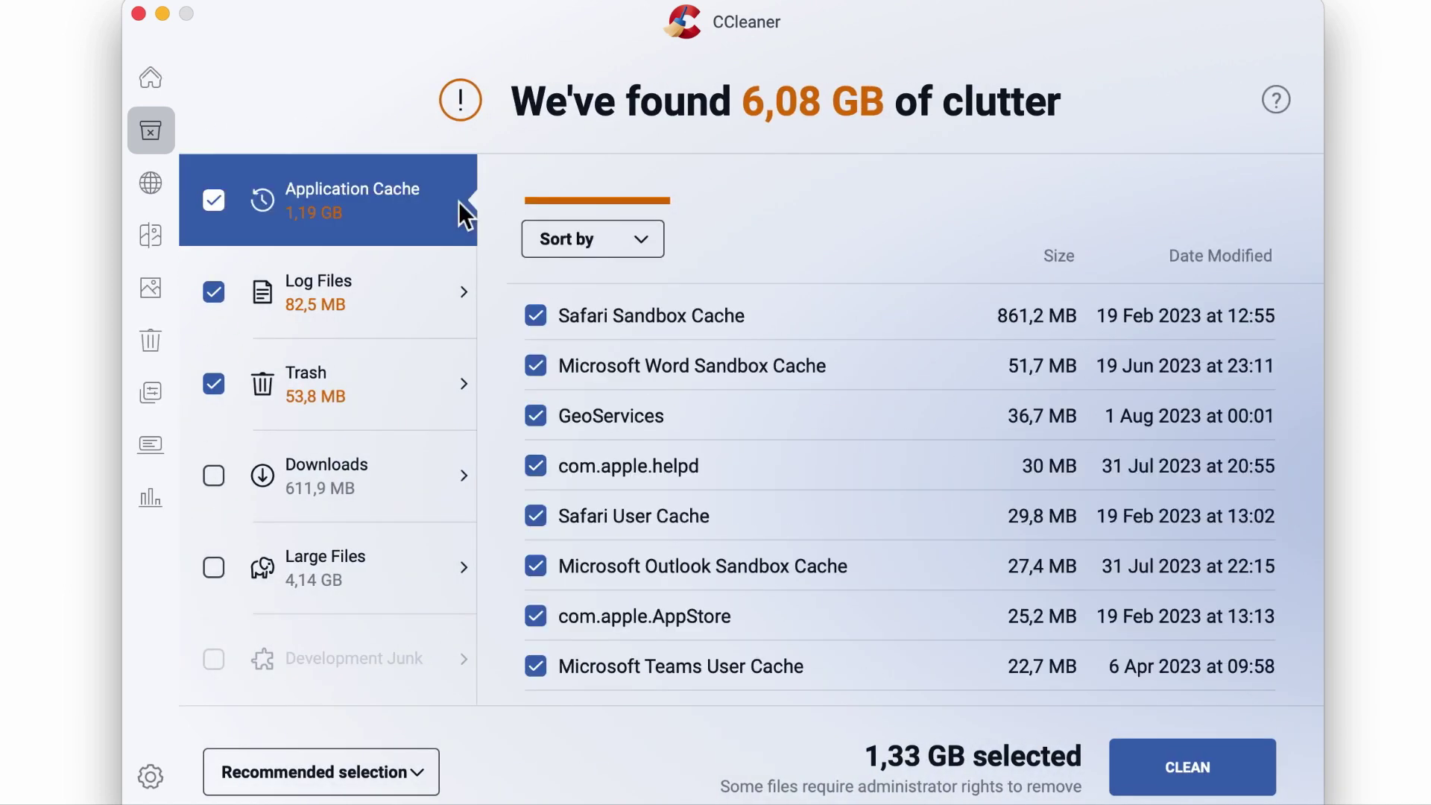
scroll(838, 488, down, 3)
scroll(838, 490, down, 3)
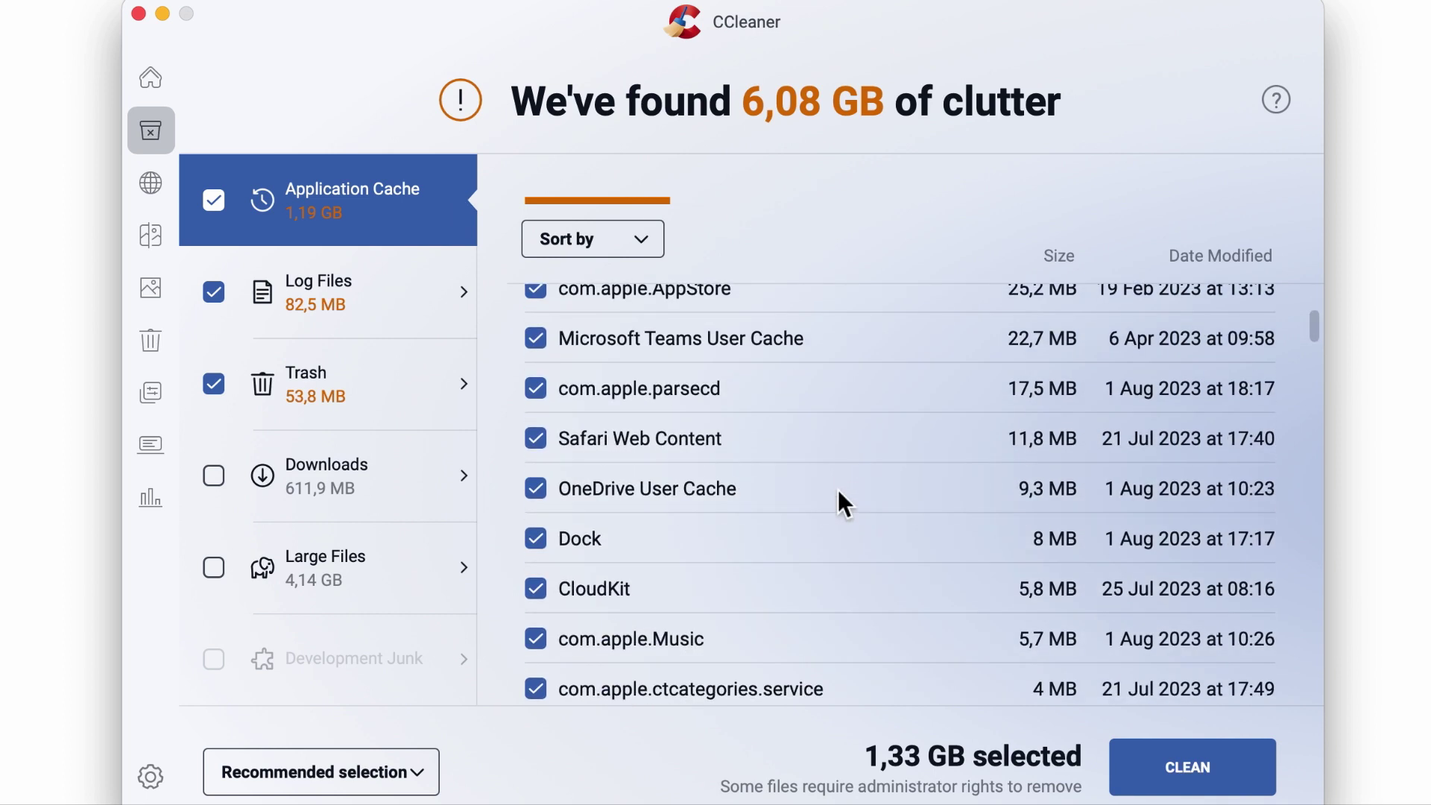
click(214, 199)
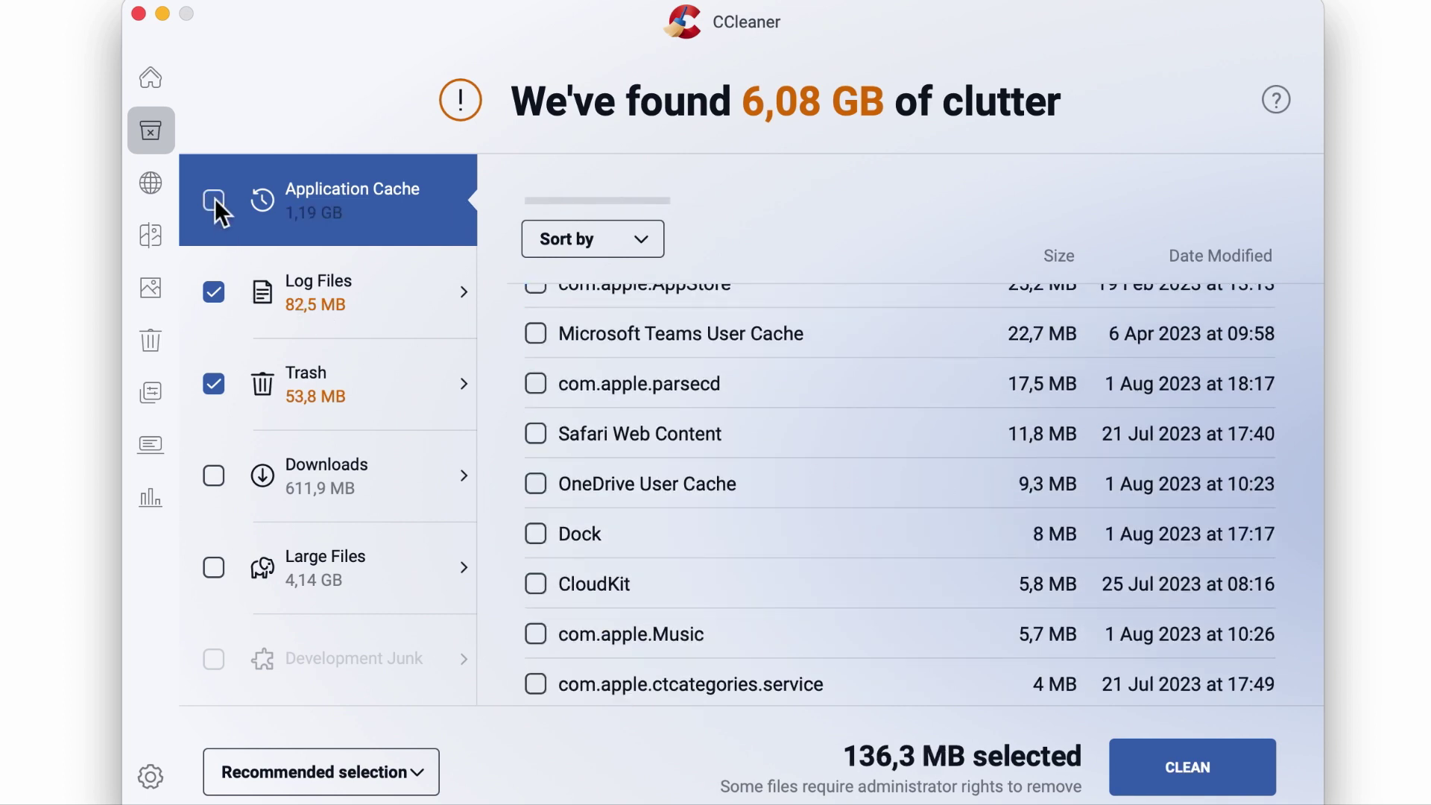
click(213, 293)
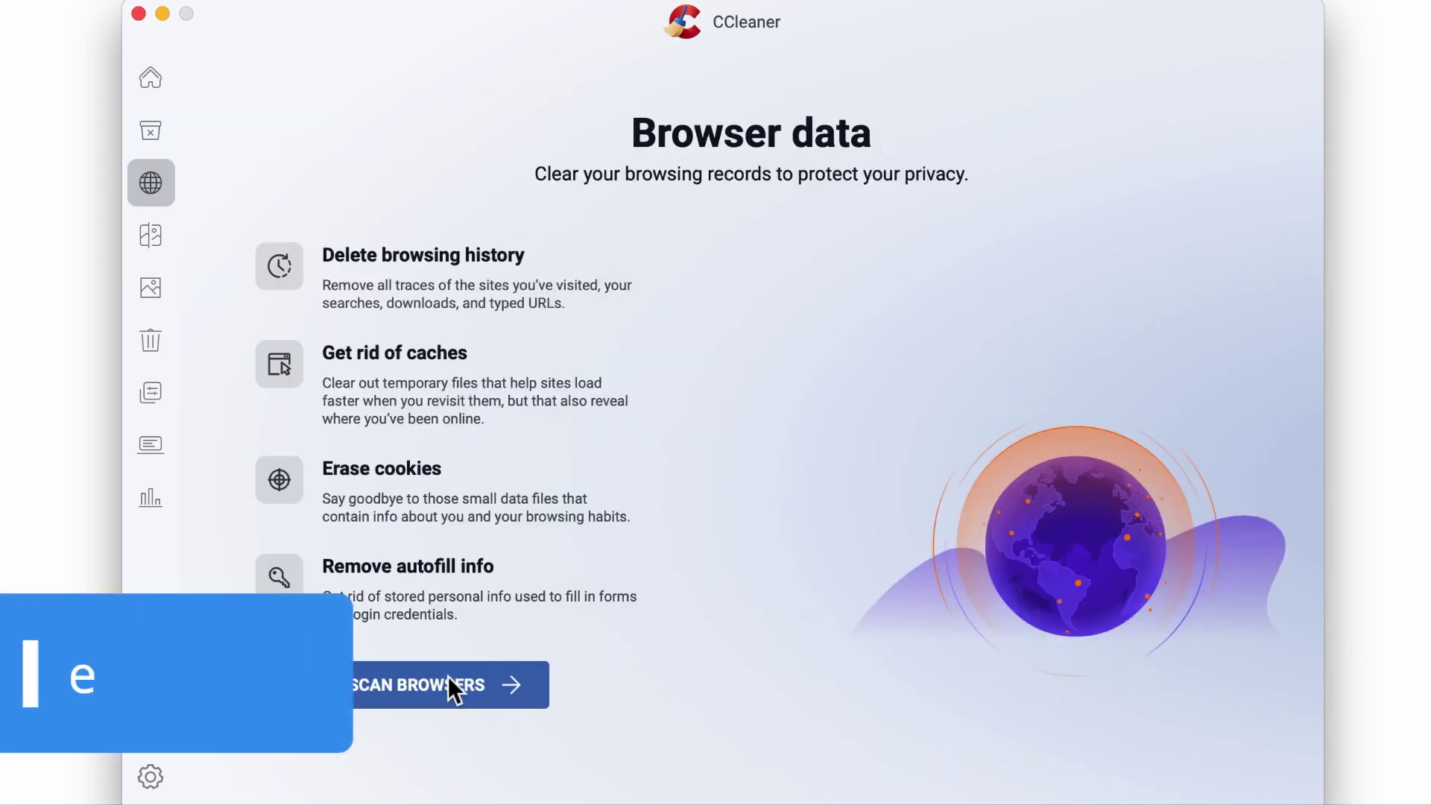
Step: Scan the browsers and clean Safari's roughly 865 MB of data, skipping the Safari force-quit
click(448, 682)
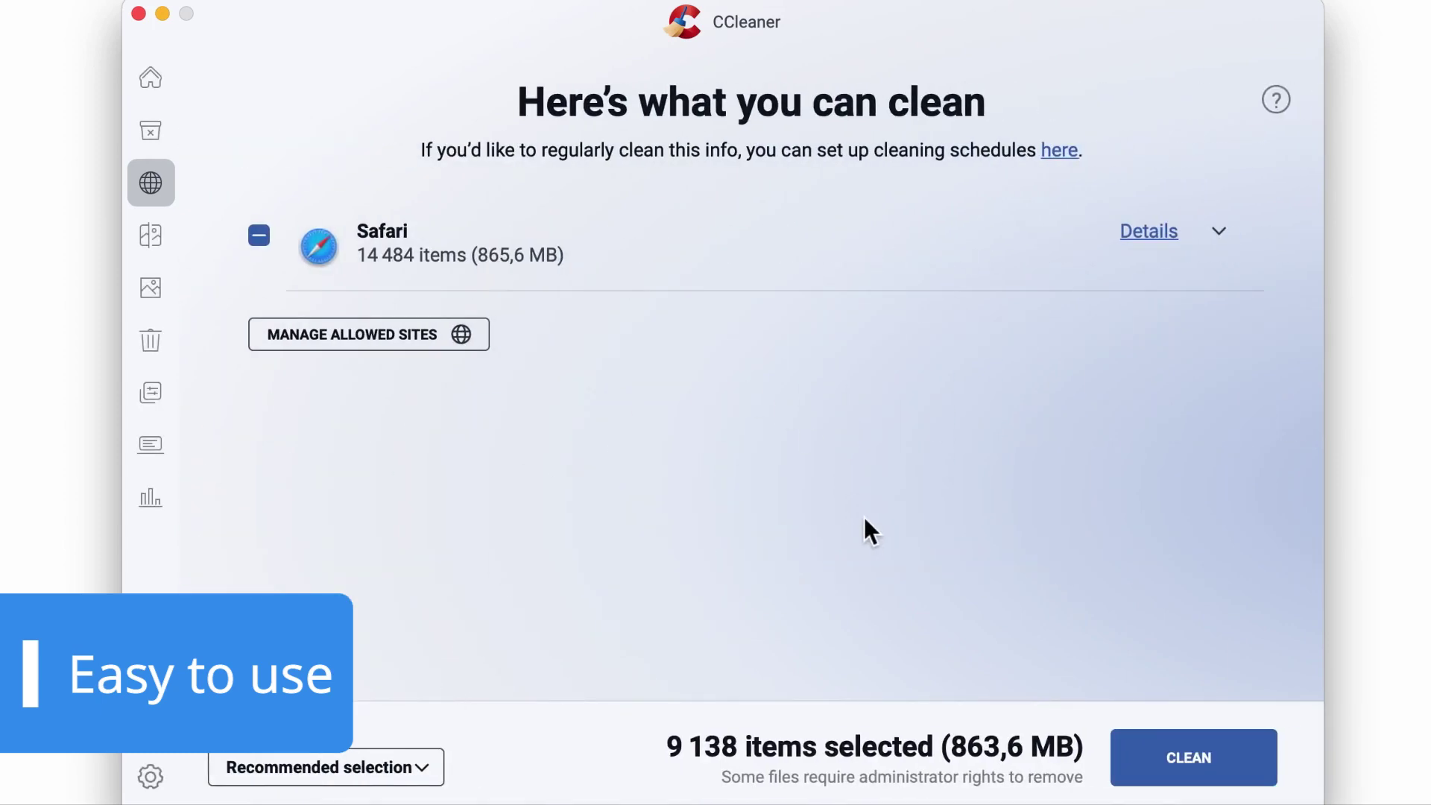
click(1186, 762)
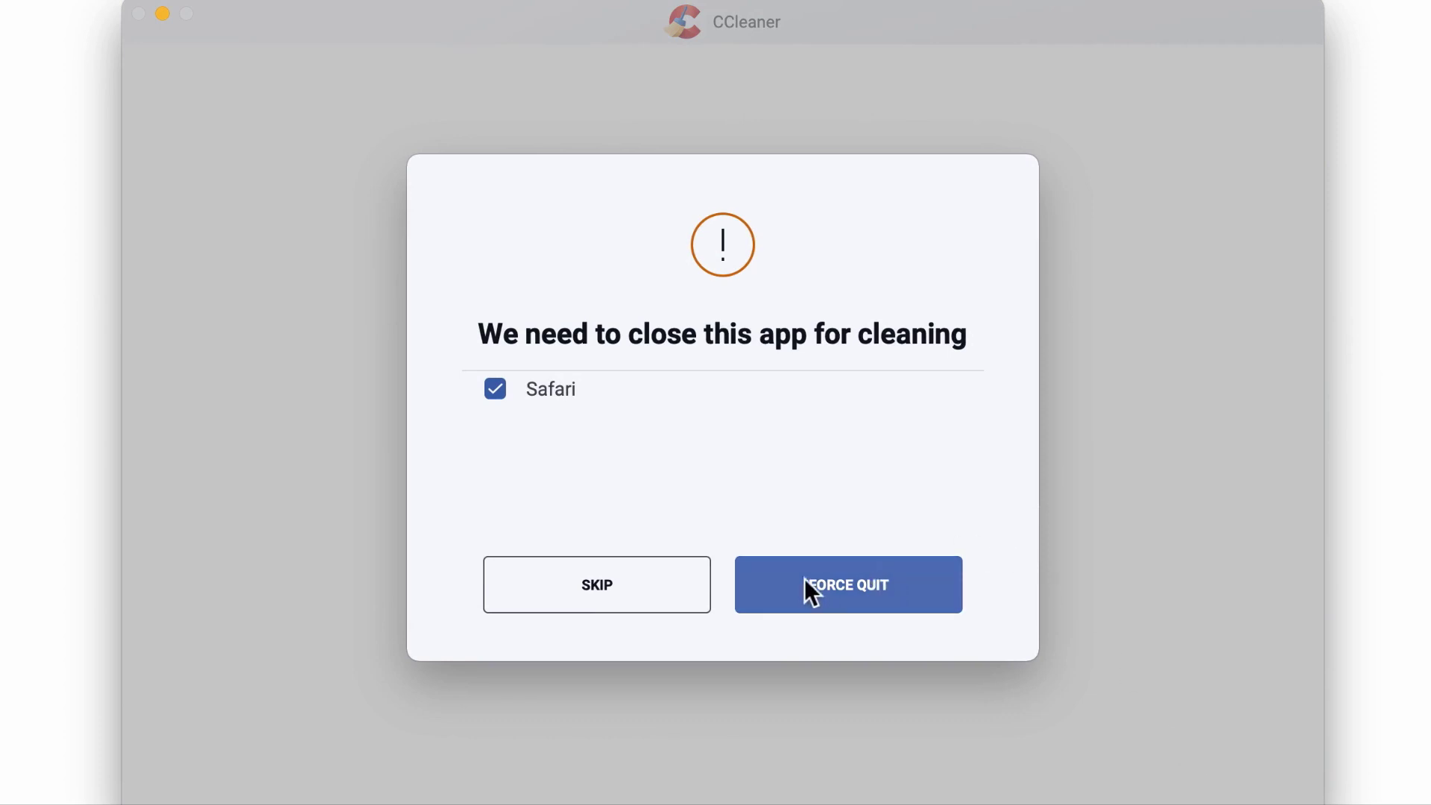
click(668, 579)
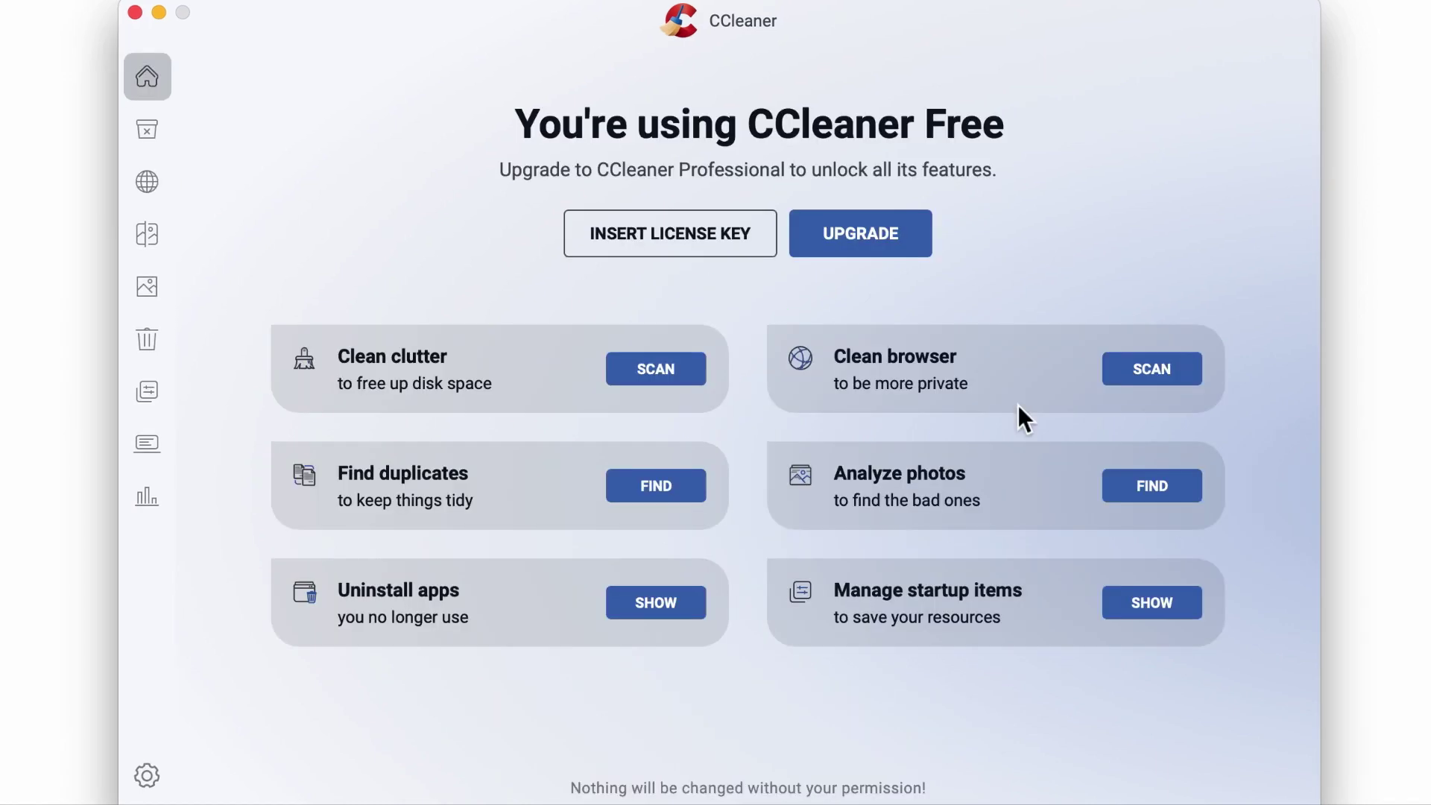
Step: Scan for similar photos and review the two near-identical cat images (341 KB)
click(1147, 483)
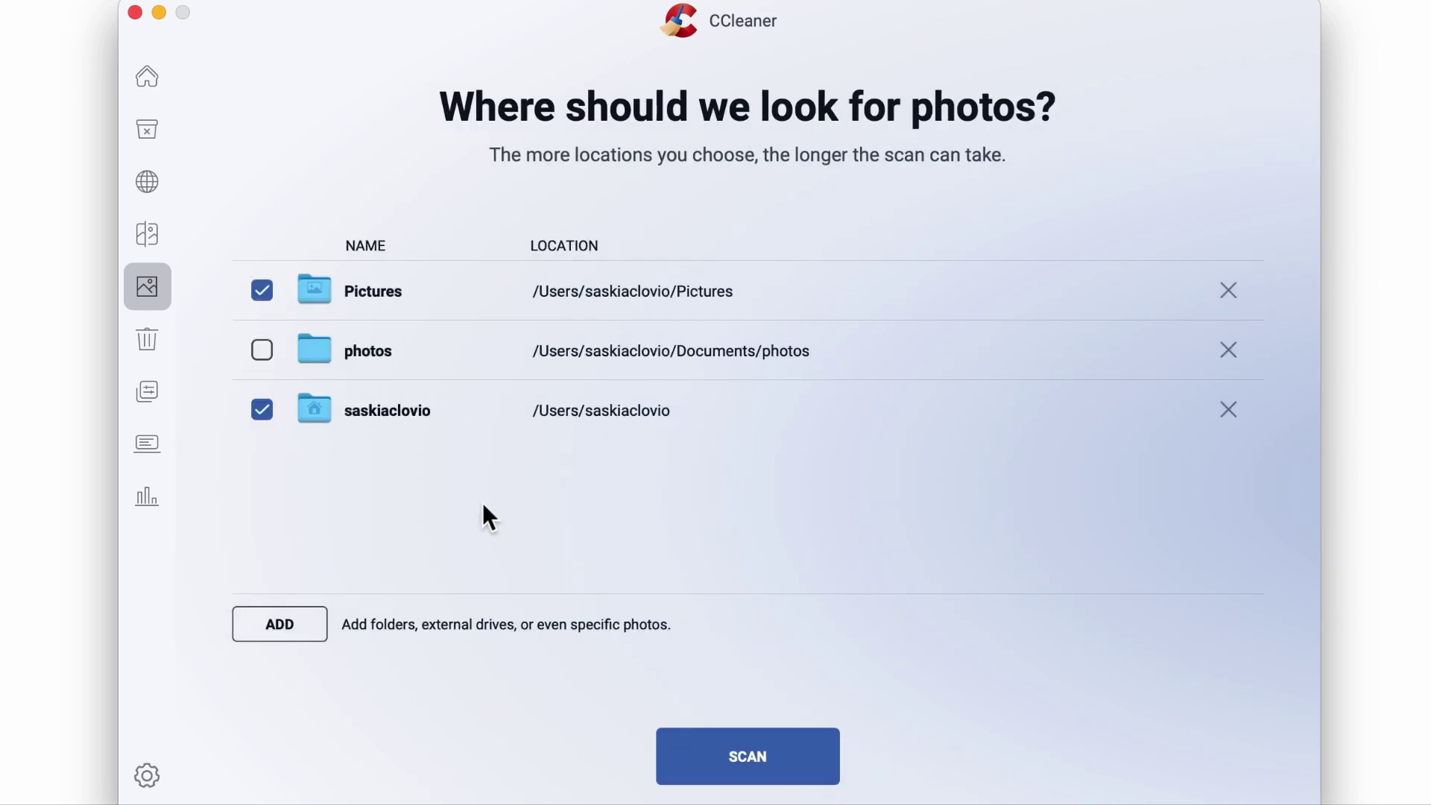
click(754, 771)
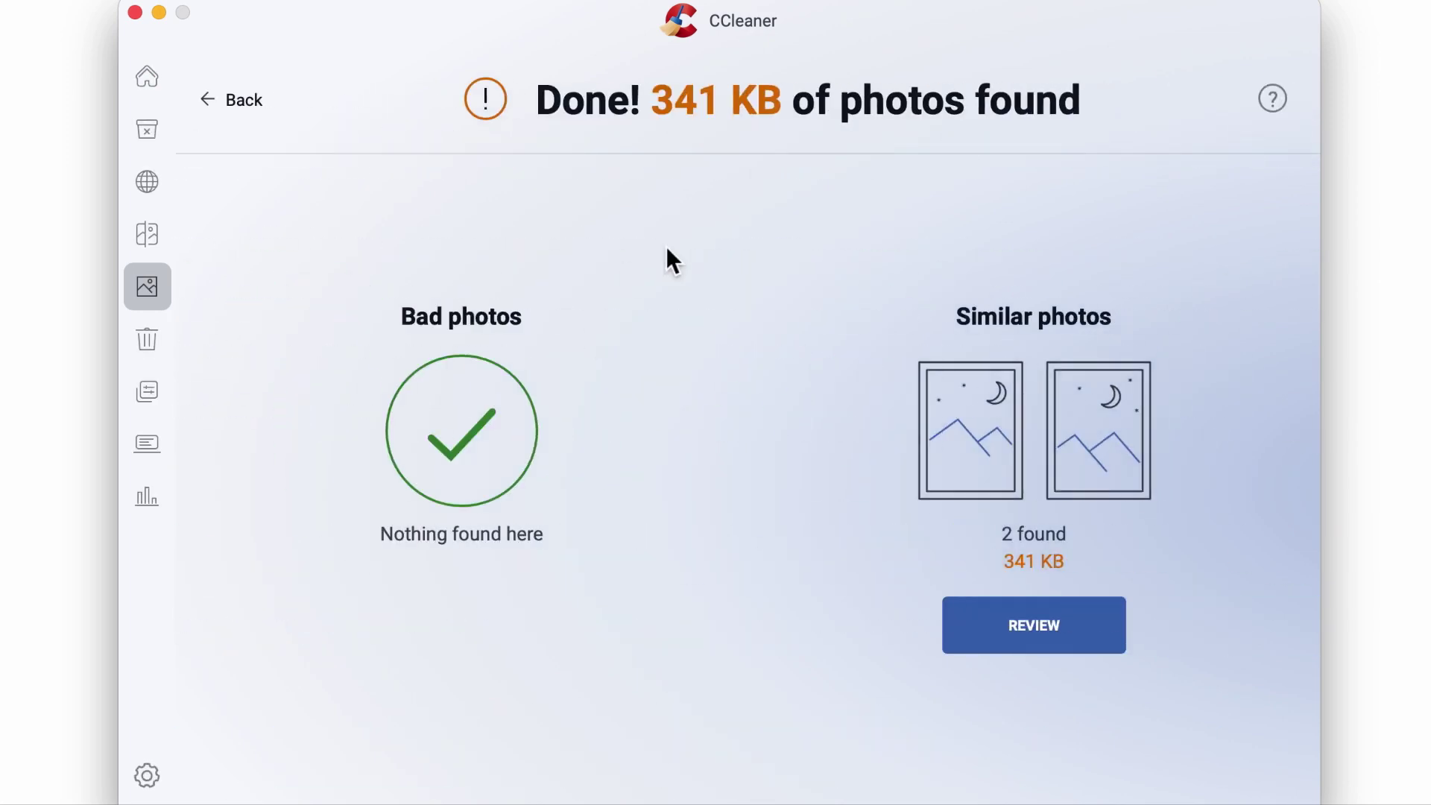
click(1051, 628)
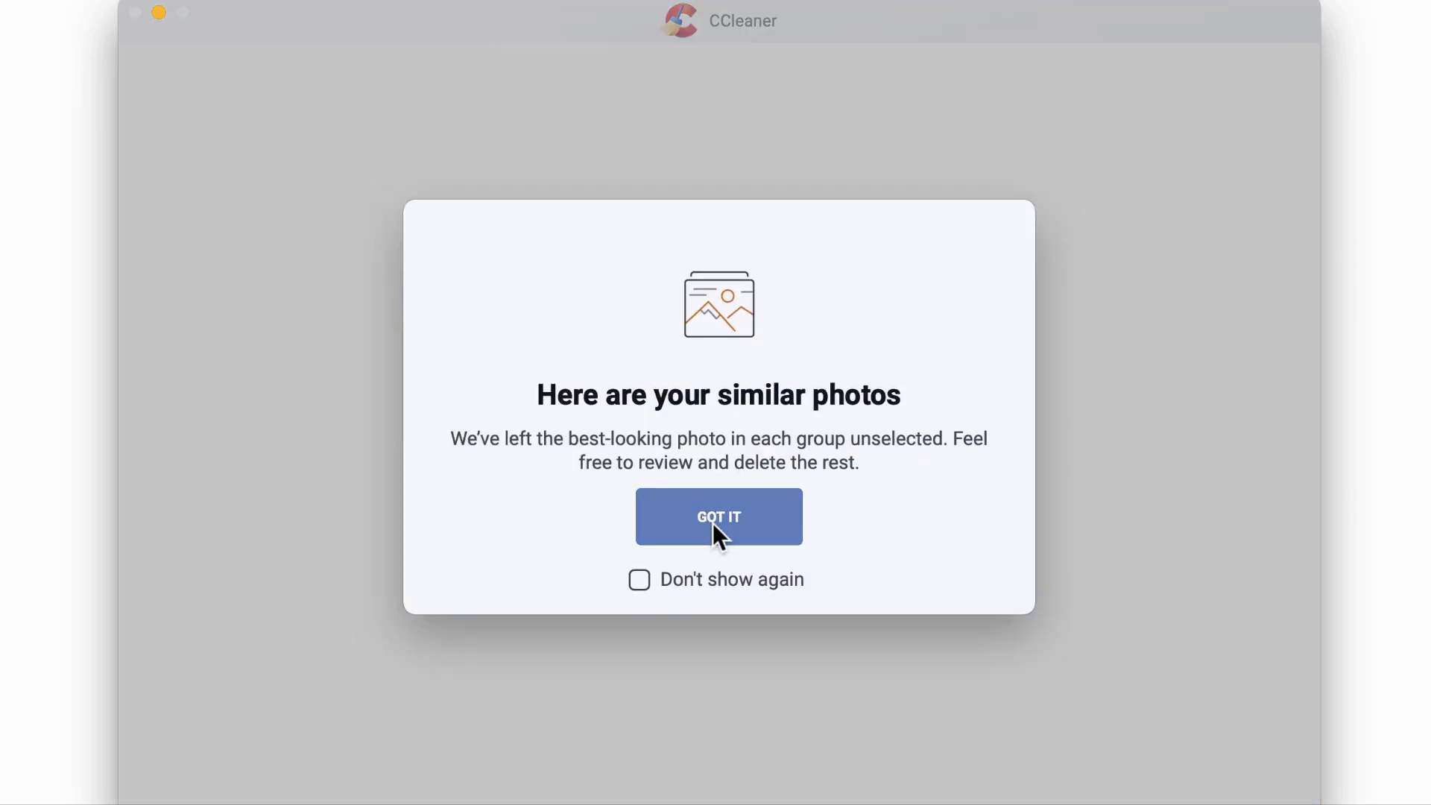
click(712, 523)
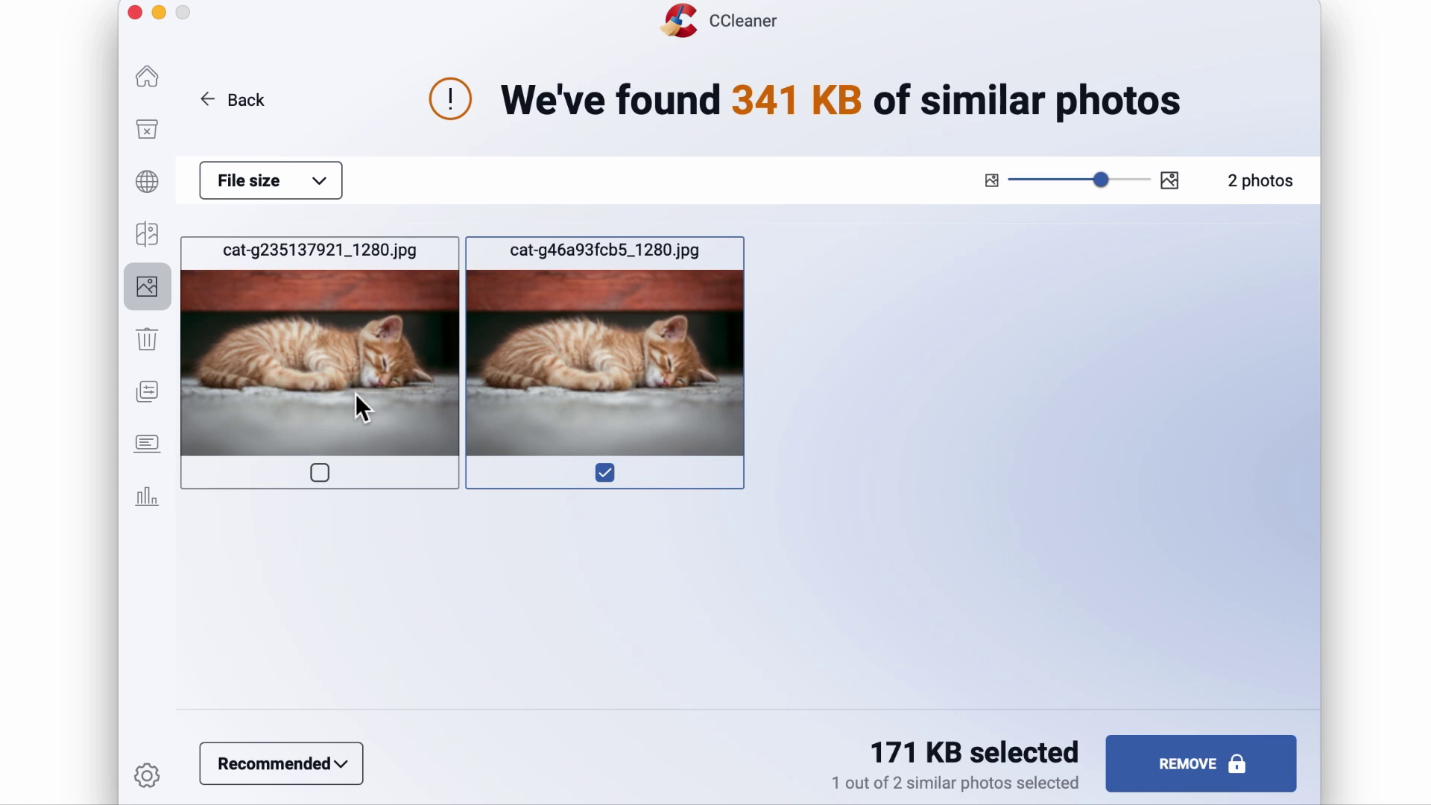
Step: Enlarge the previews to maximum and try removing the duplicate cat photo, which requires Professional
click(1135, 181)
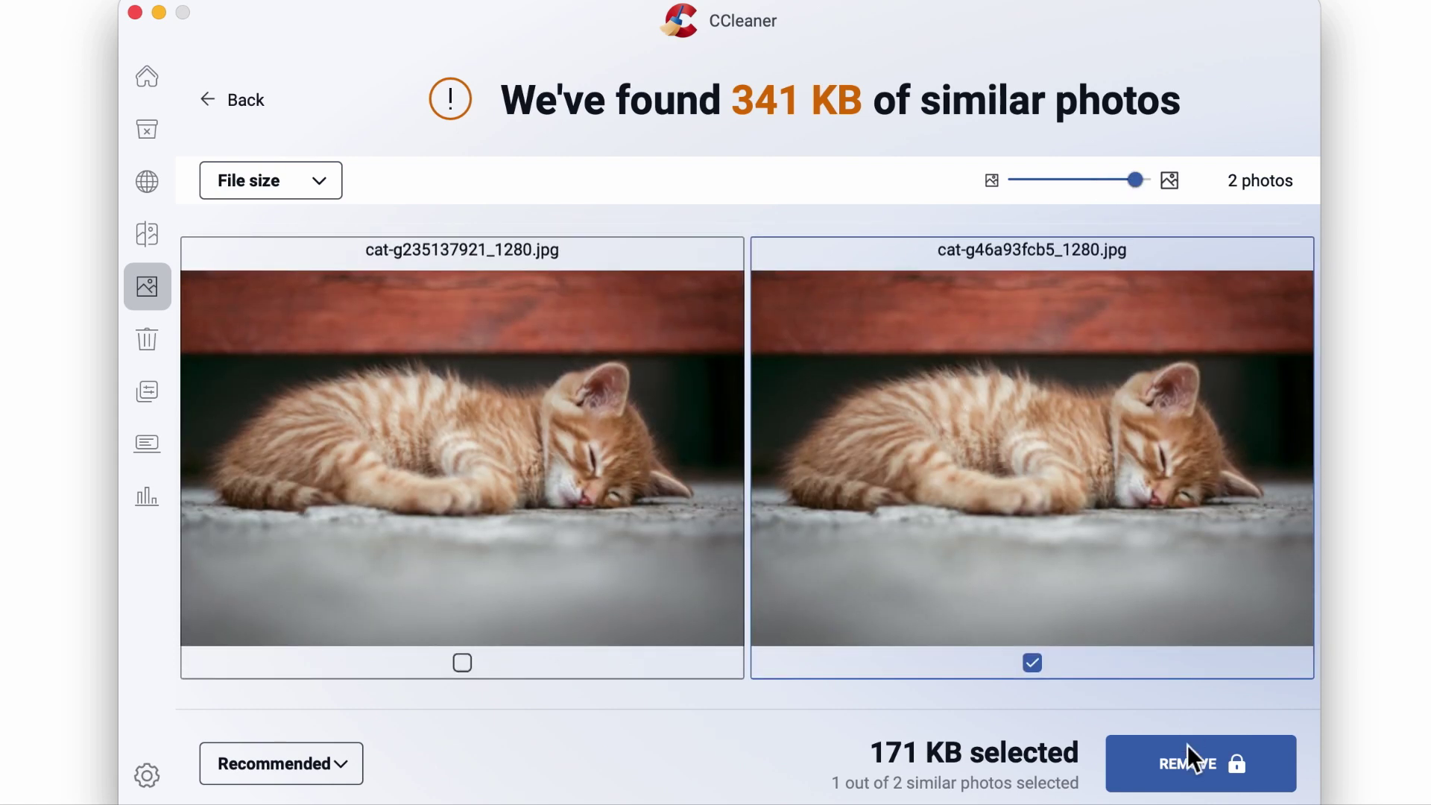
click(314, 186)
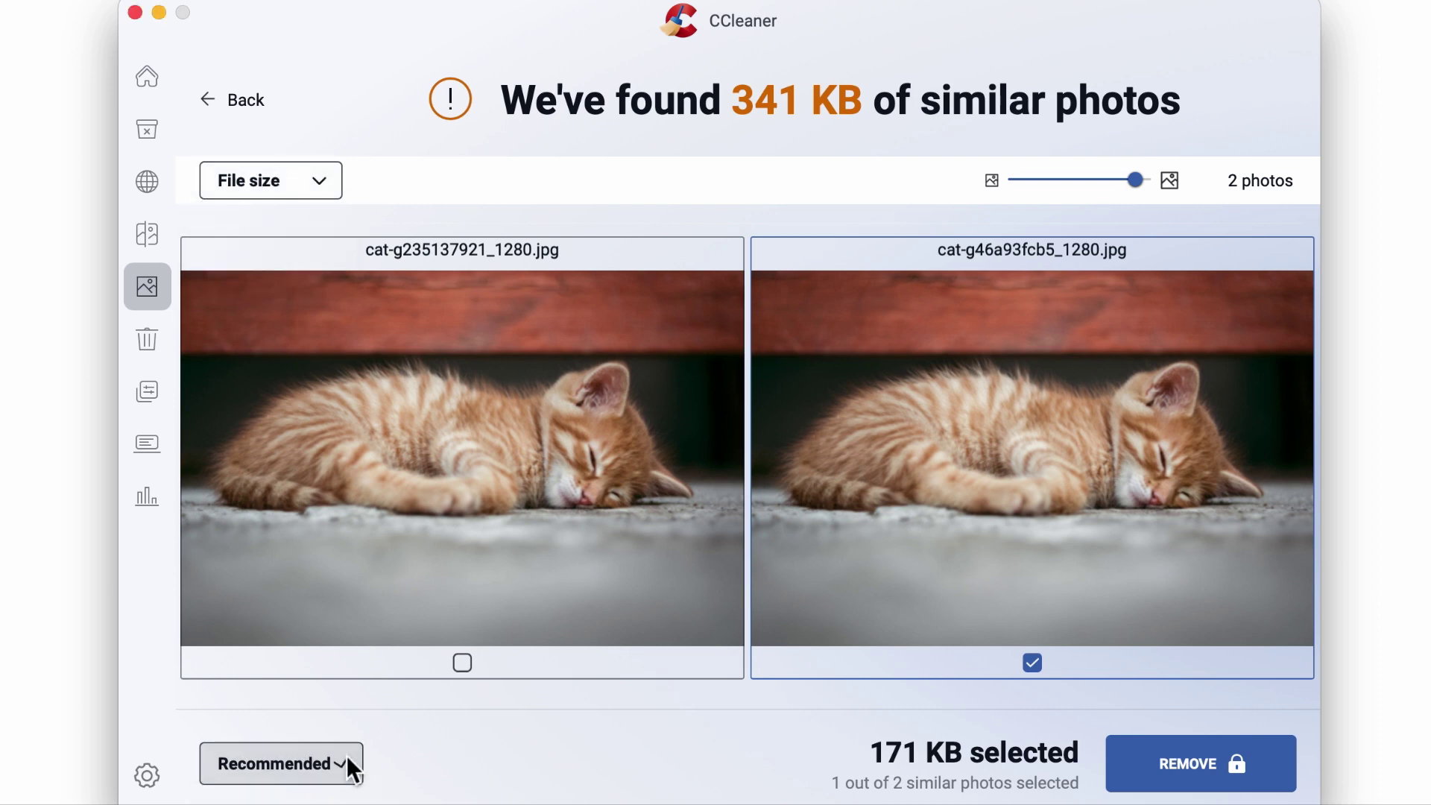
click(1203, 770)
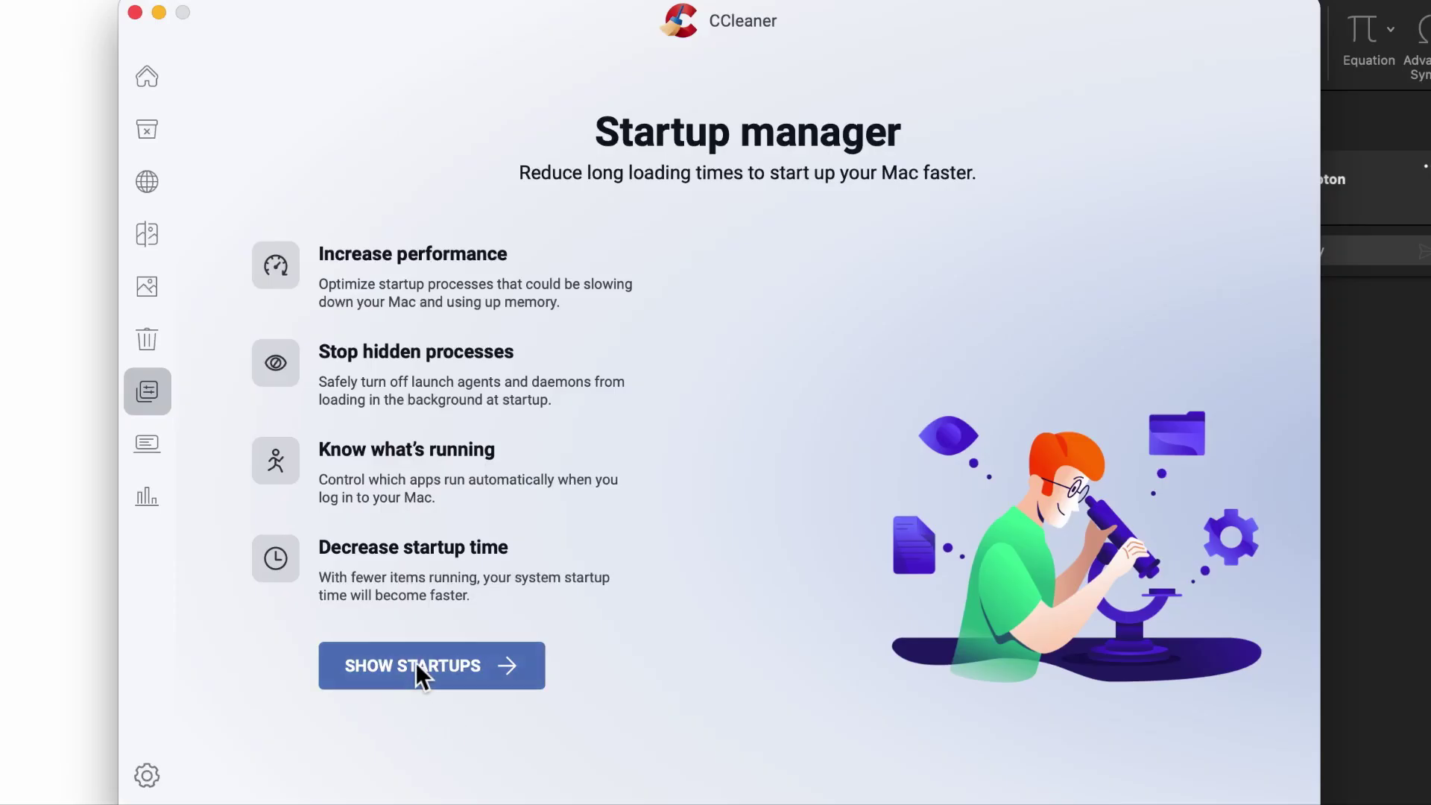
Step: Stop the OneDrive.app startup launch agent, close its details, and scan for installed apps
click(416, 663)
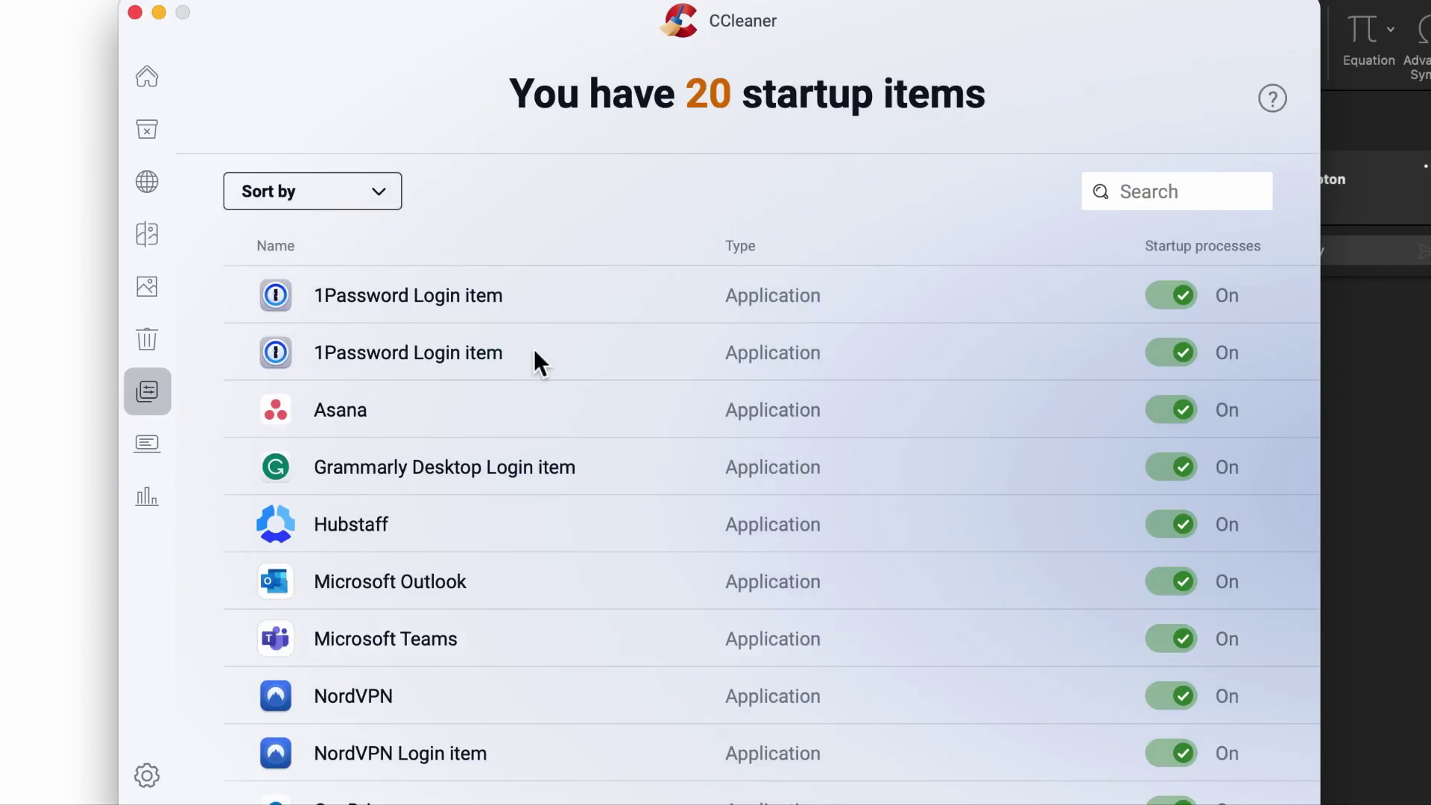
scroll(851, 274, down, 3)
scroll(851, 273, down, 2)
scroll(852, 286, down, 5)
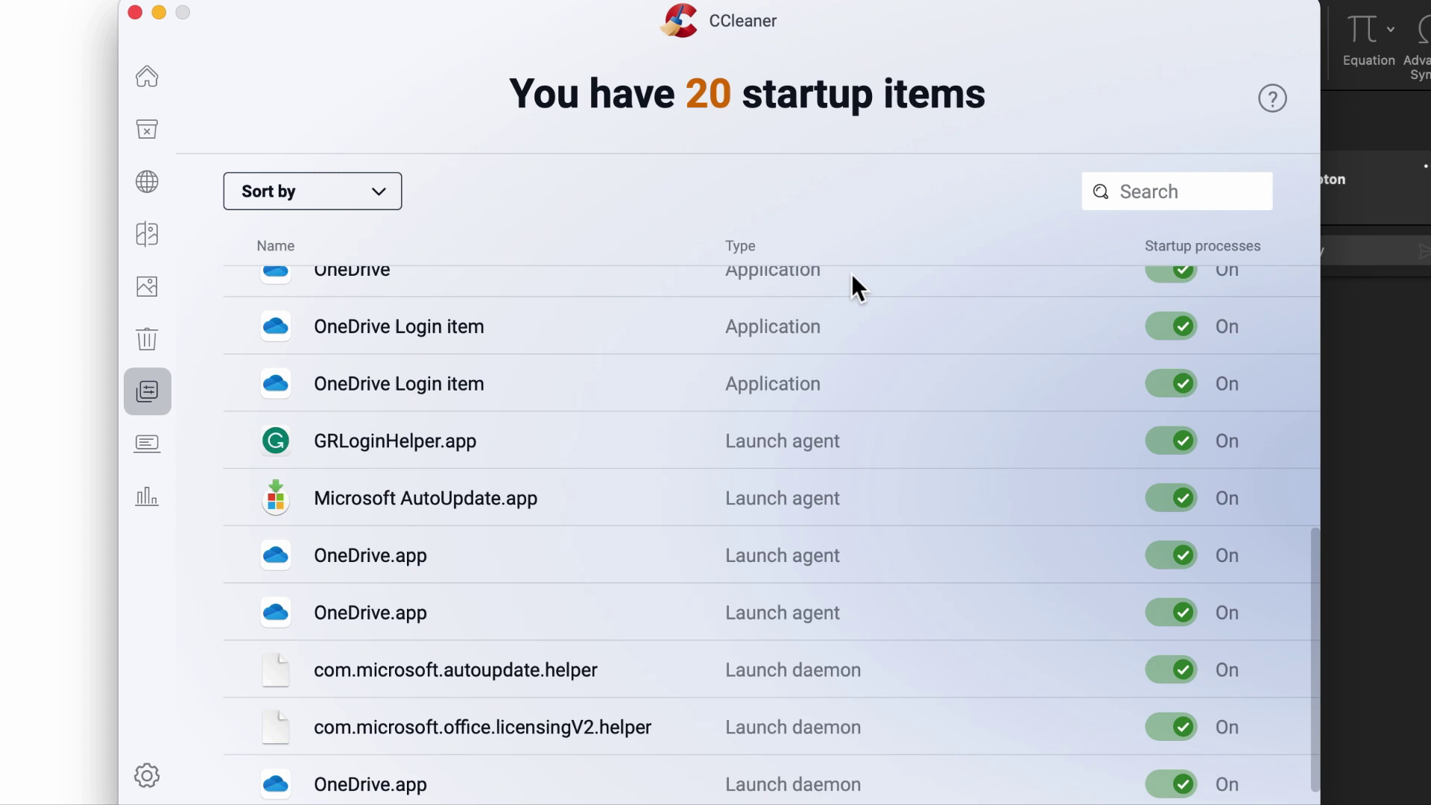
click(1185, 503)
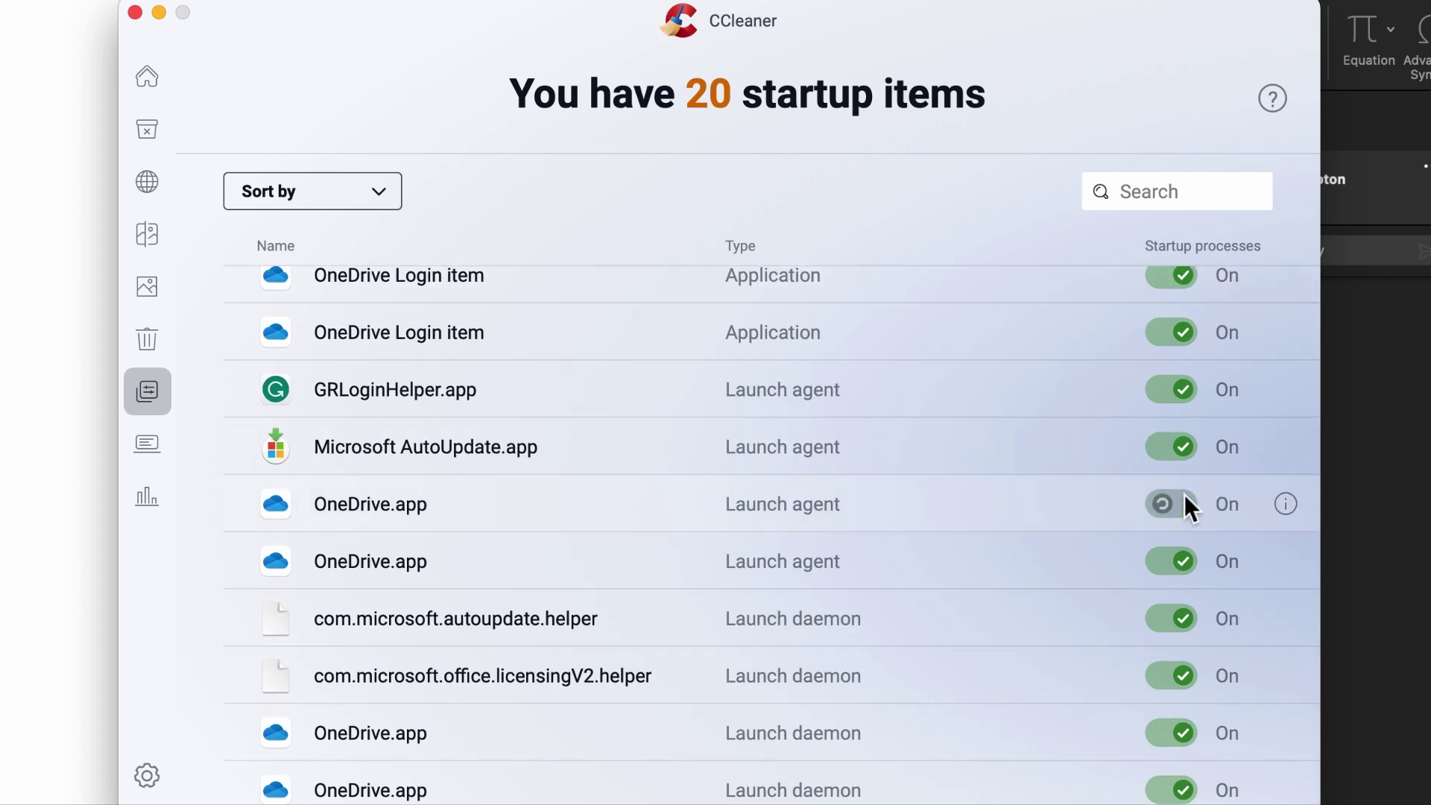
click(1286, 504)
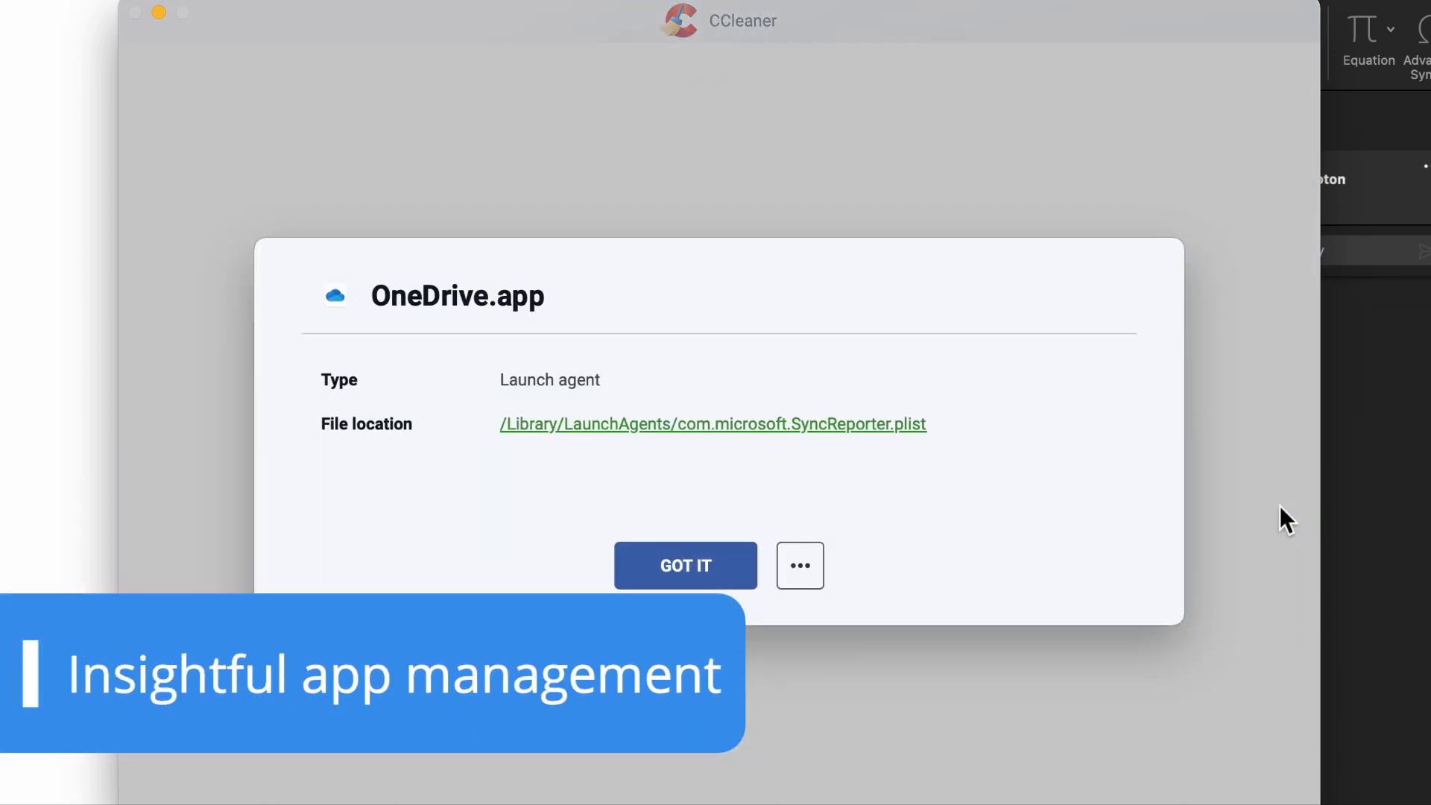
click(808, 568)
click(689, 550)
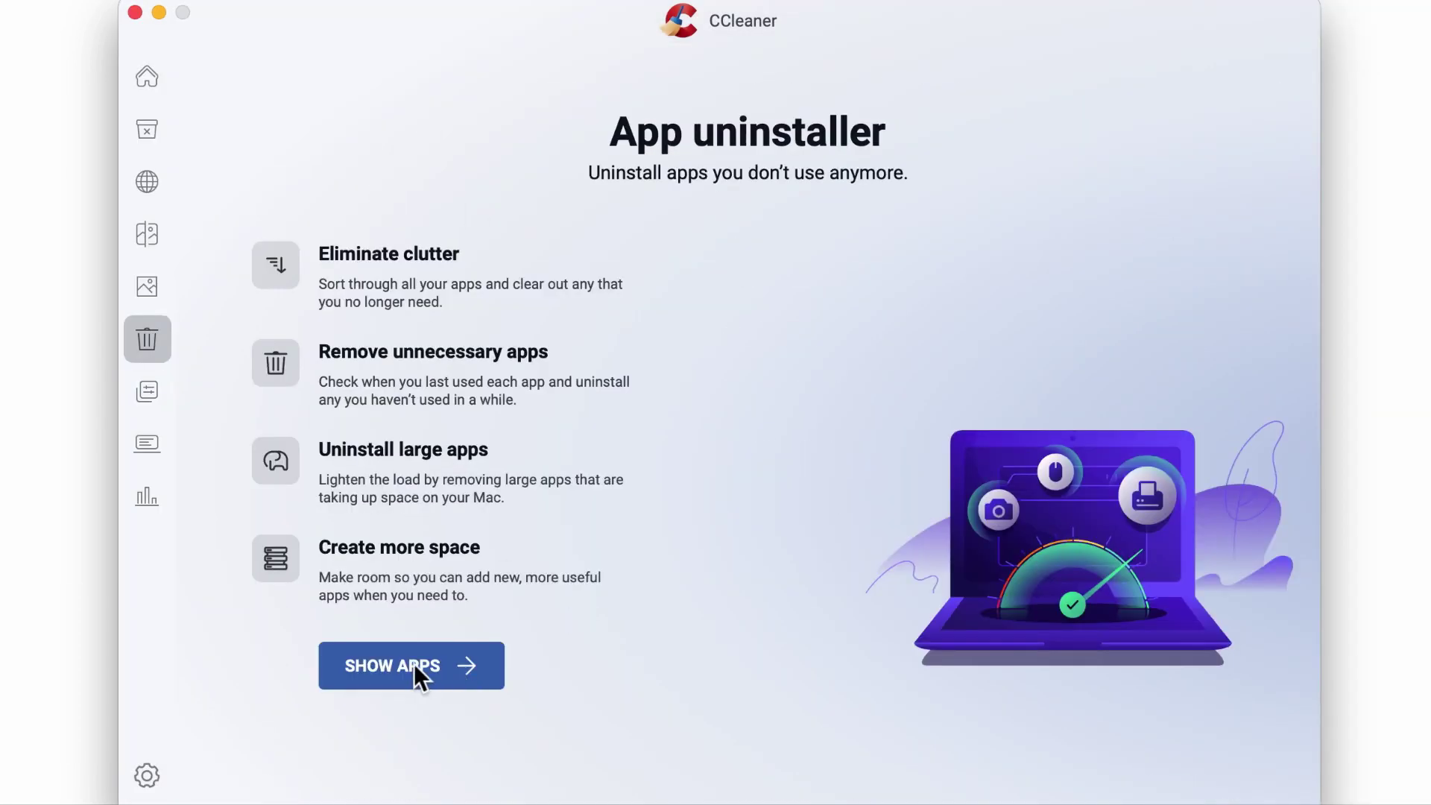
click(414, 666)
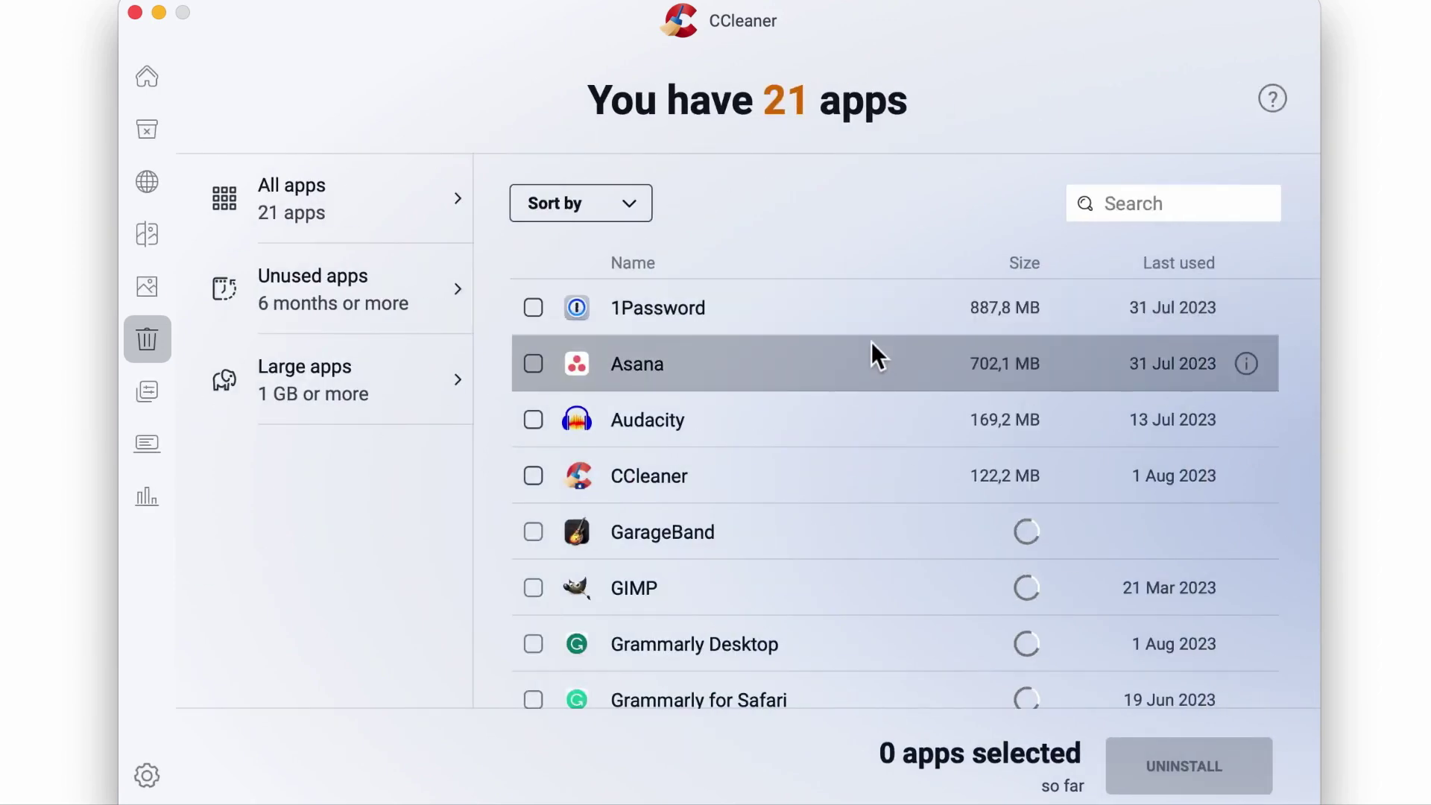
scroll(819, 480, down, 2)
scroll(820, 480, down, 2)
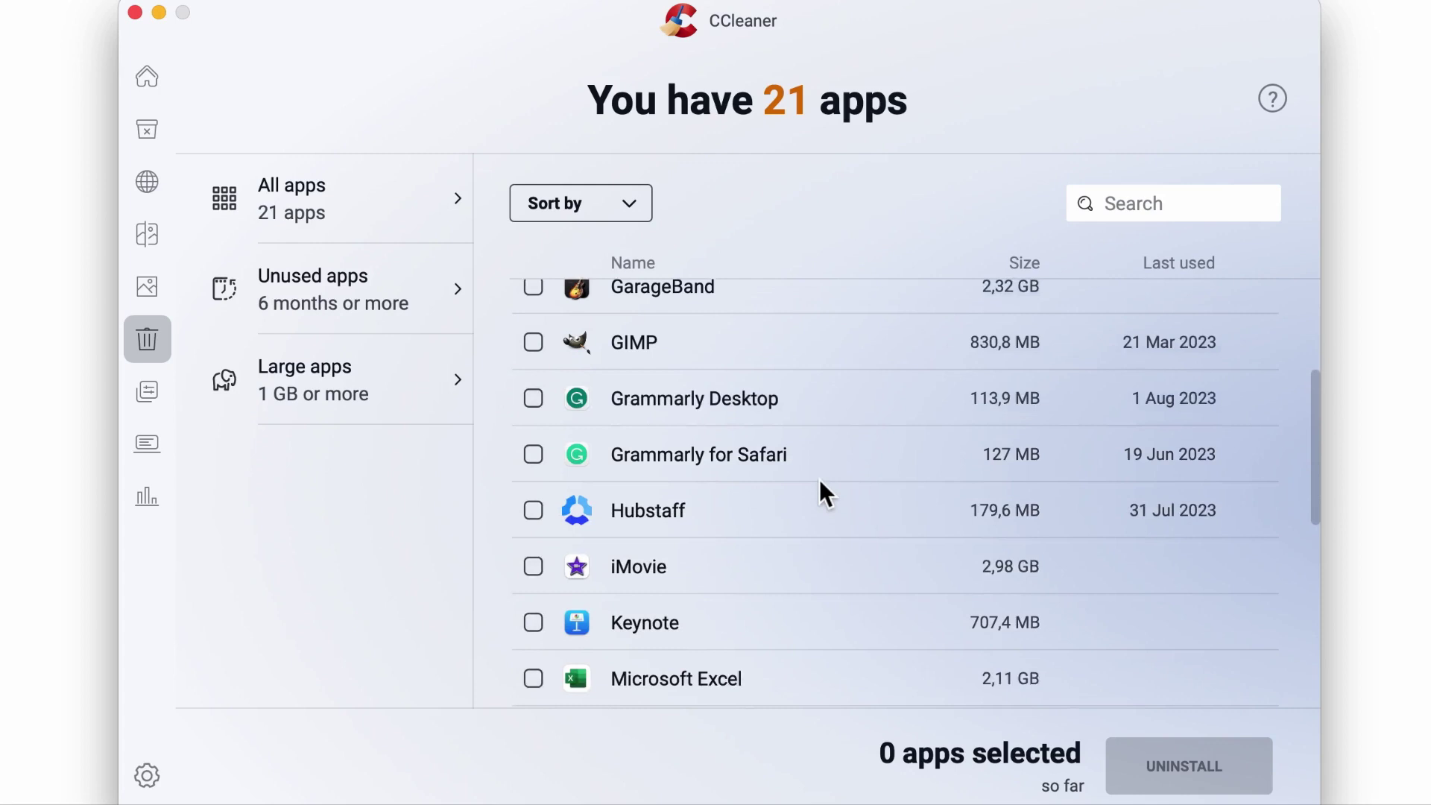
scroll(820, 479, down, 3)
scroll(820, 480, down, 2)
scroll(820, 480, down, 4)
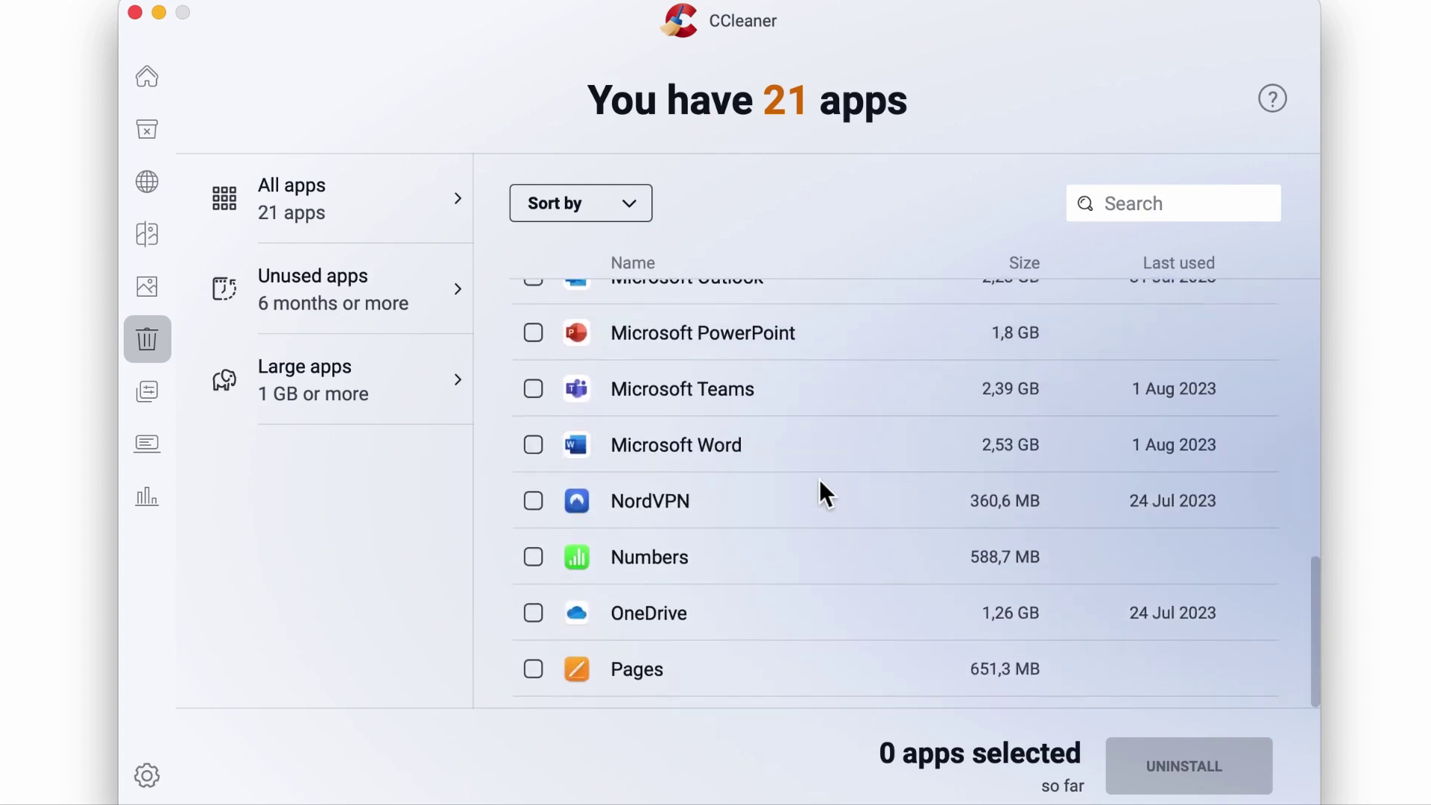
Step: View NordVPN's files with the Binaries, Preferences, Supporting files and Temporary groups expanded
click(532, 569)
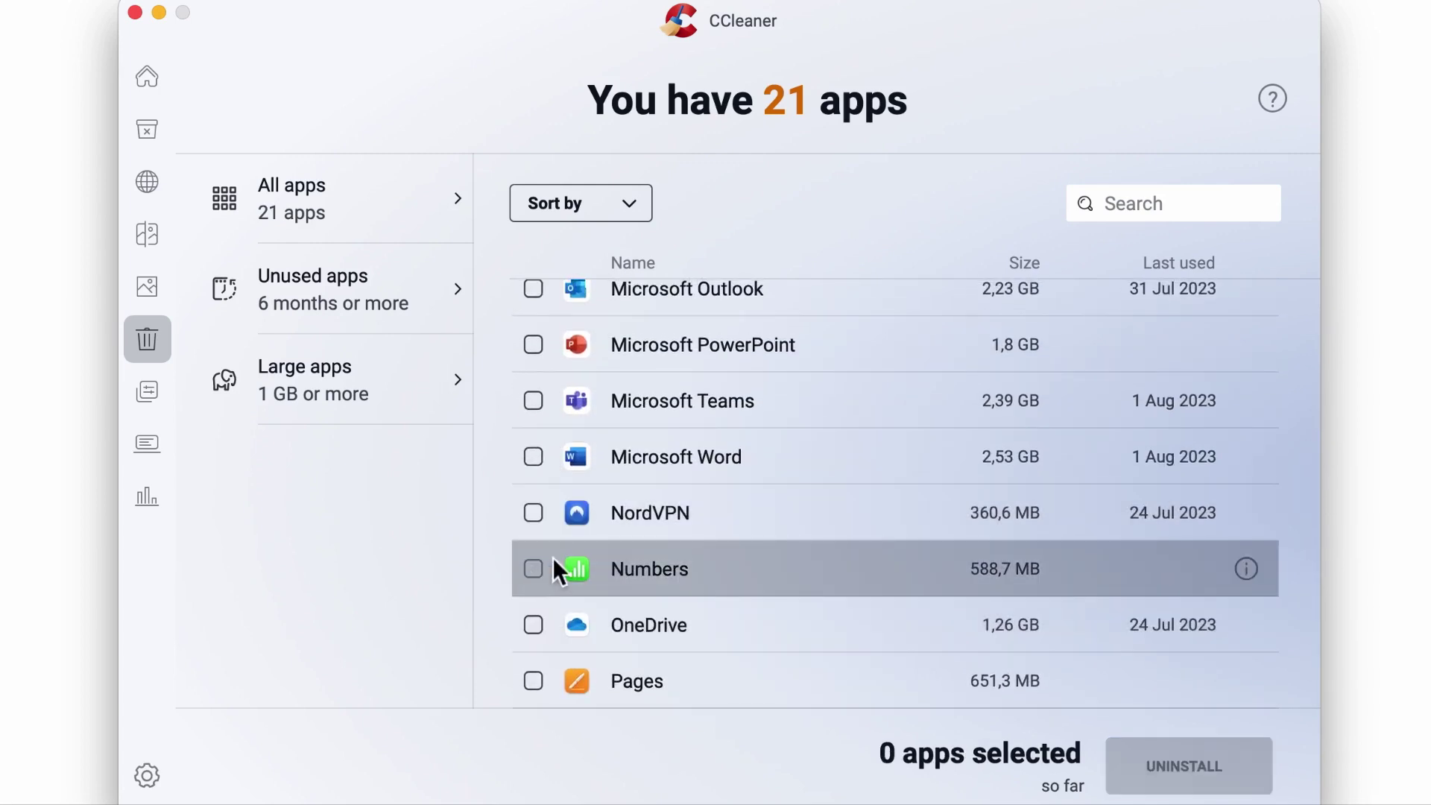
click(1246, 513)
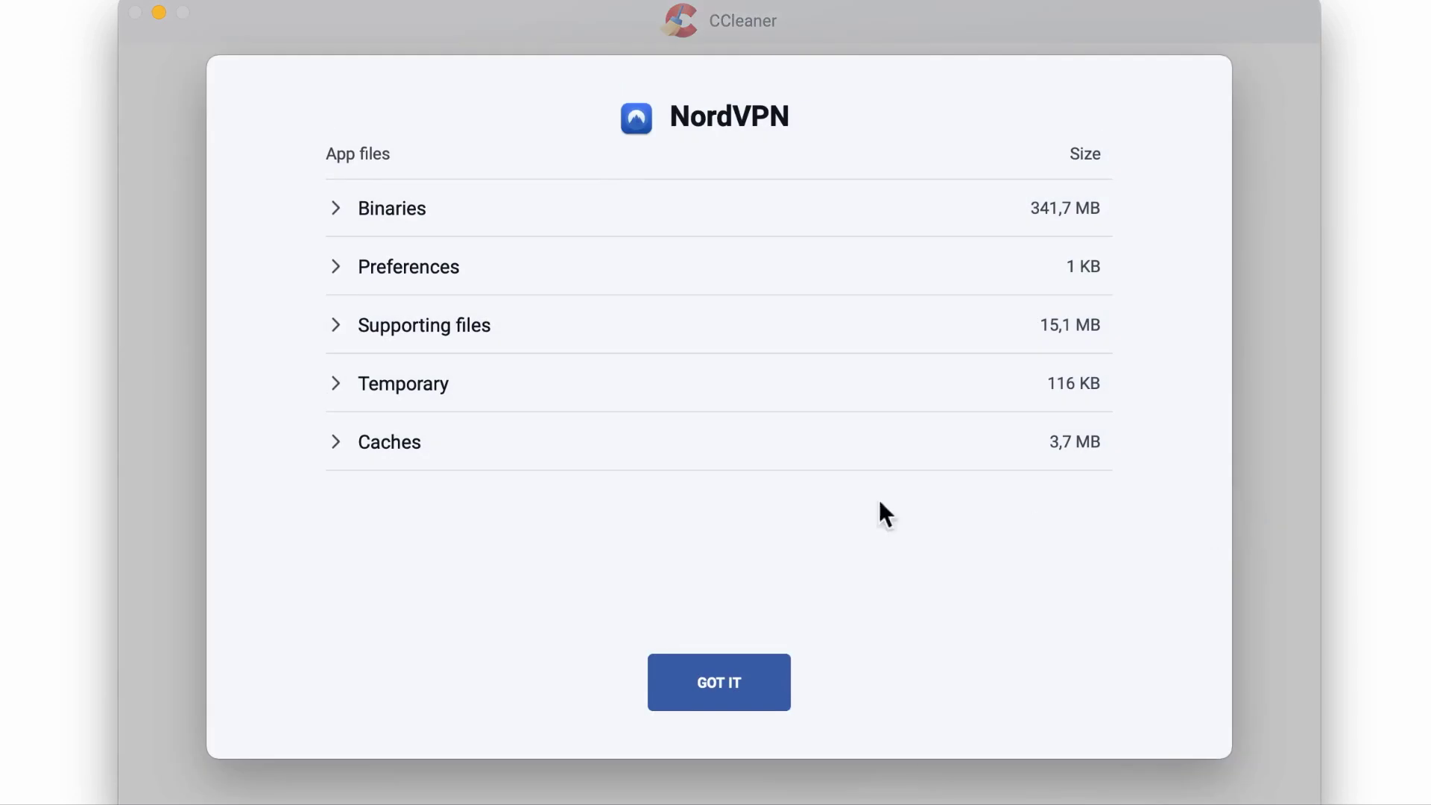
click(335, 212)
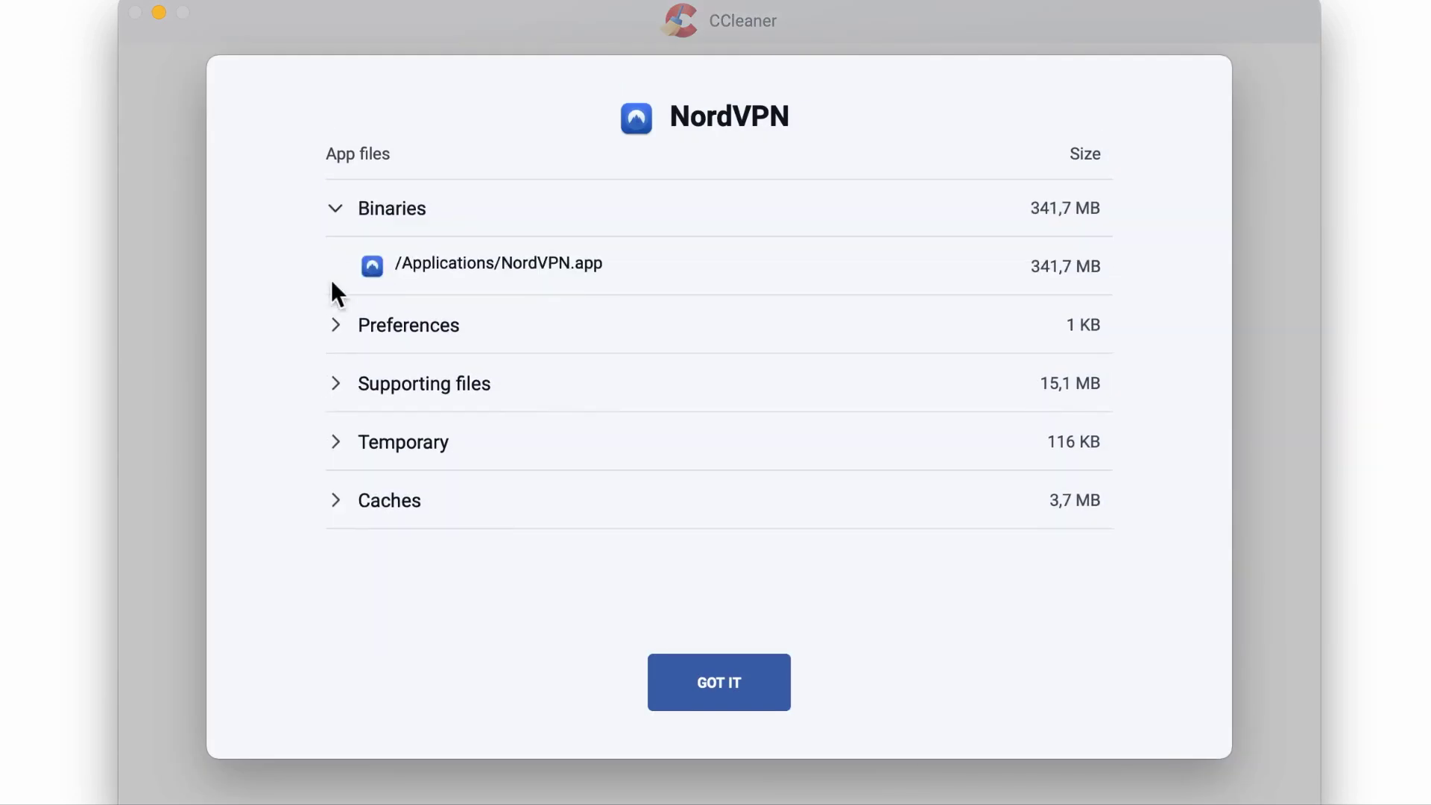
click(338, 324)
click(339, 442)
scroll(341, 520, down, 2)
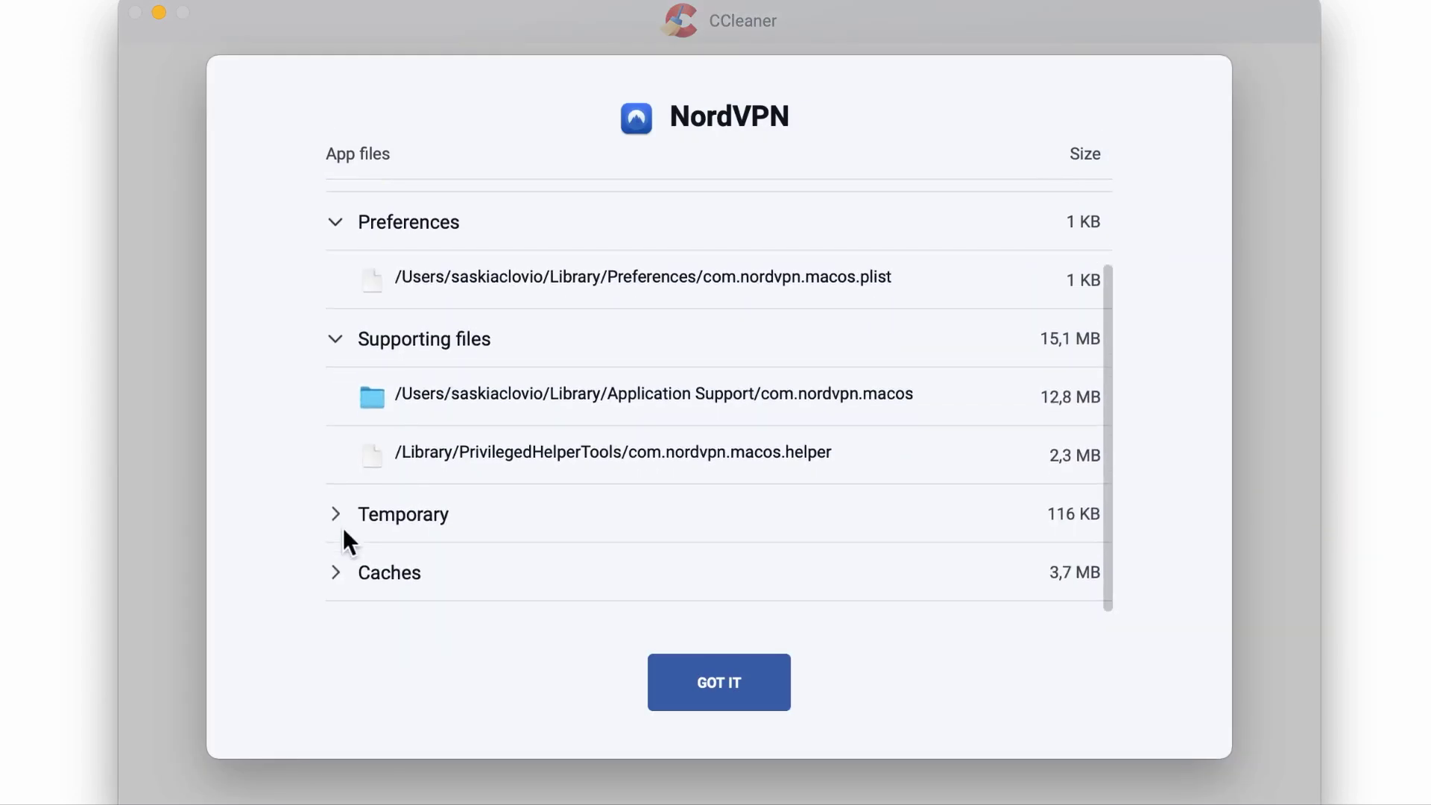
click(337, 528)
scroll(337, 528, down, 2)
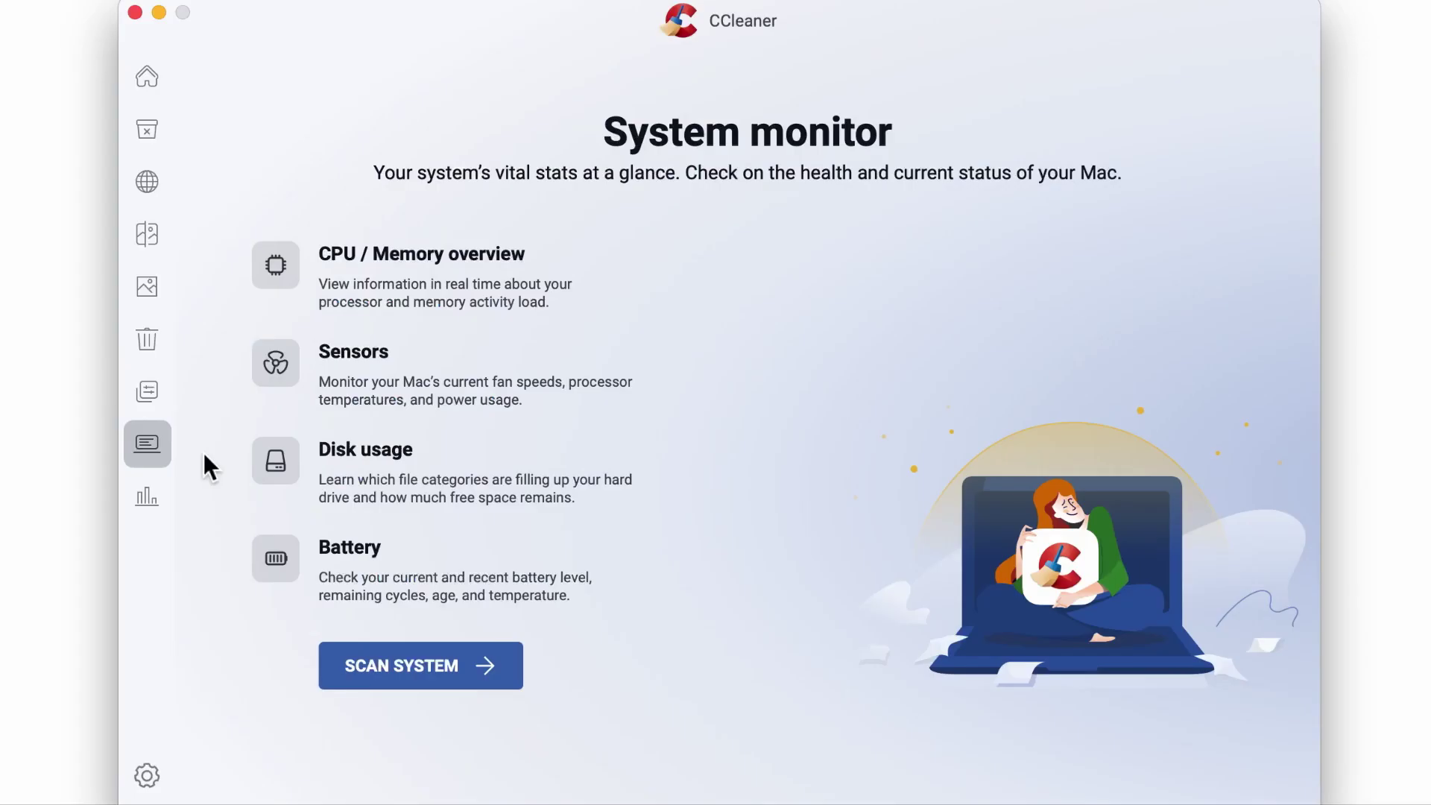
Step: Scan the system and expand Sensors, Disk Usage and Battery (96% level, 15 cycles)
click(470, 664)
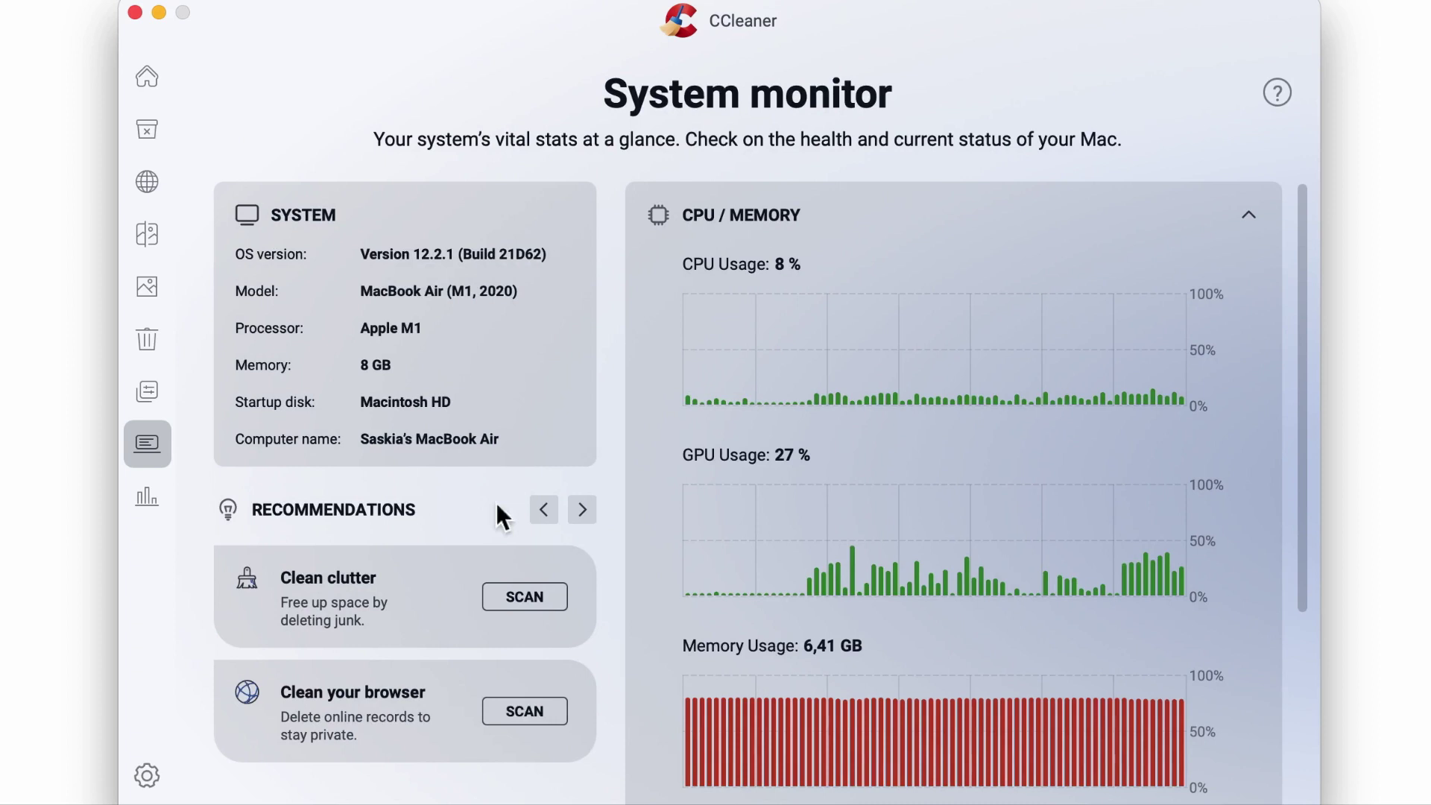
scroll(881, 469, down, 1)
scroll(880, 468, down, 4)
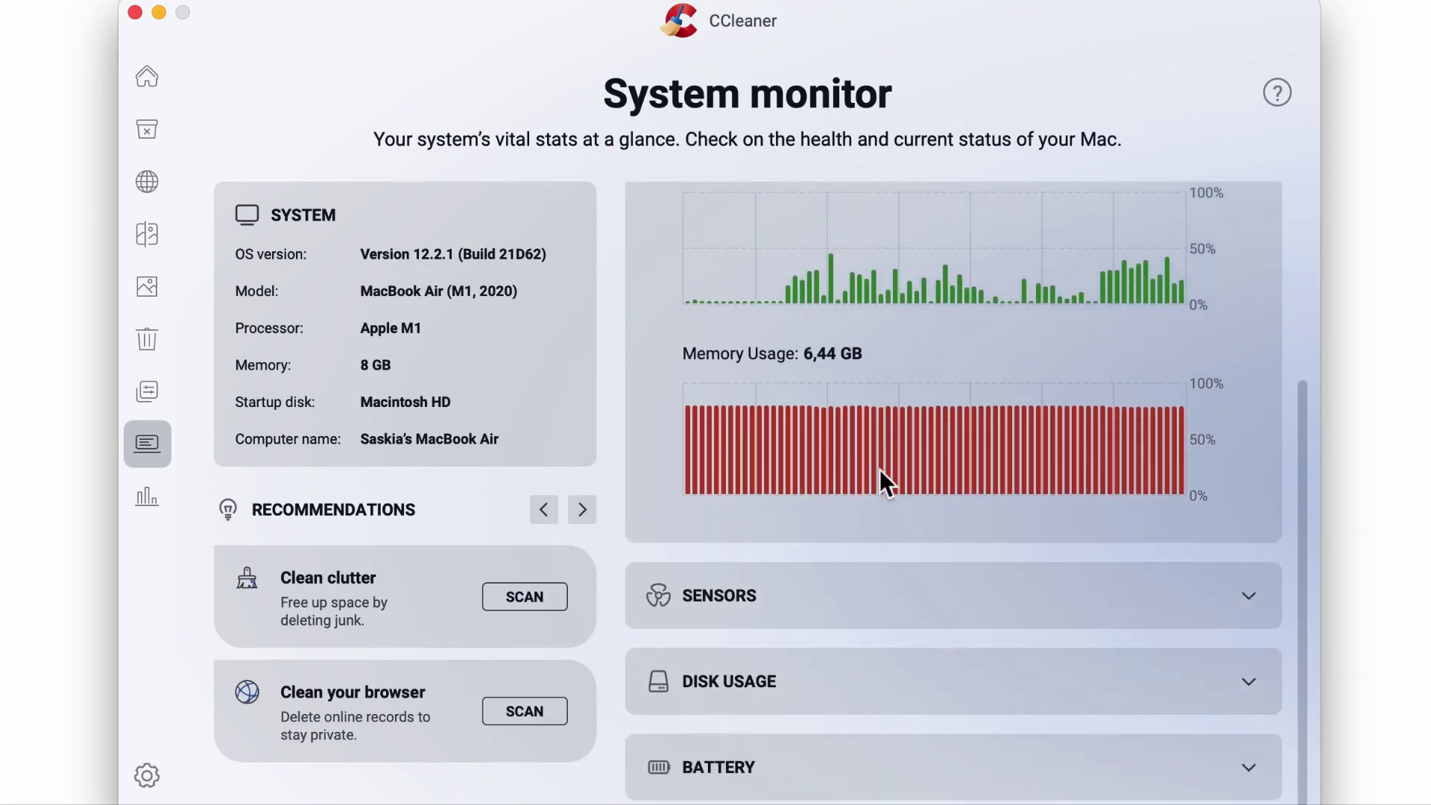
click(1249, 592)
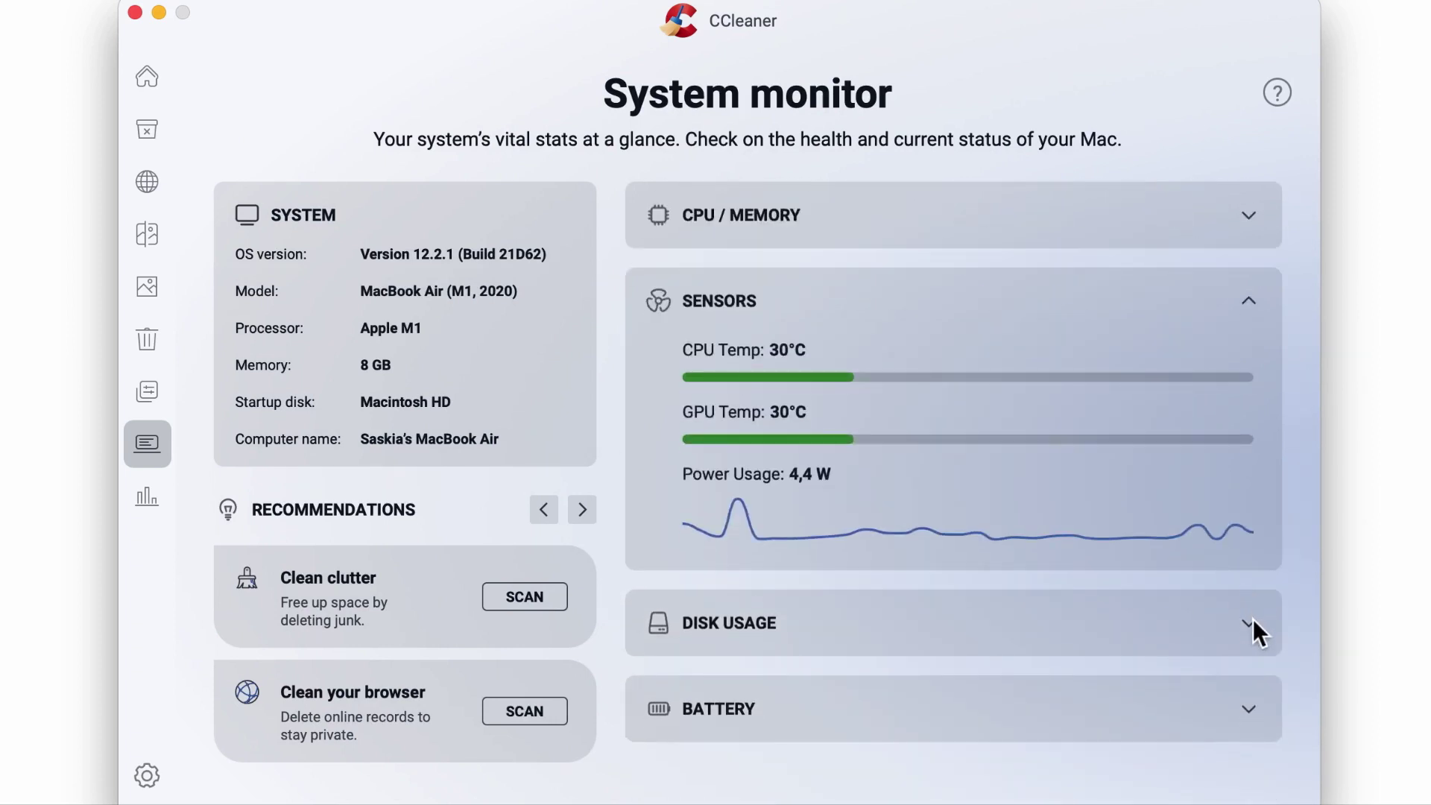
click(1249, 620)
click(1250, 558)
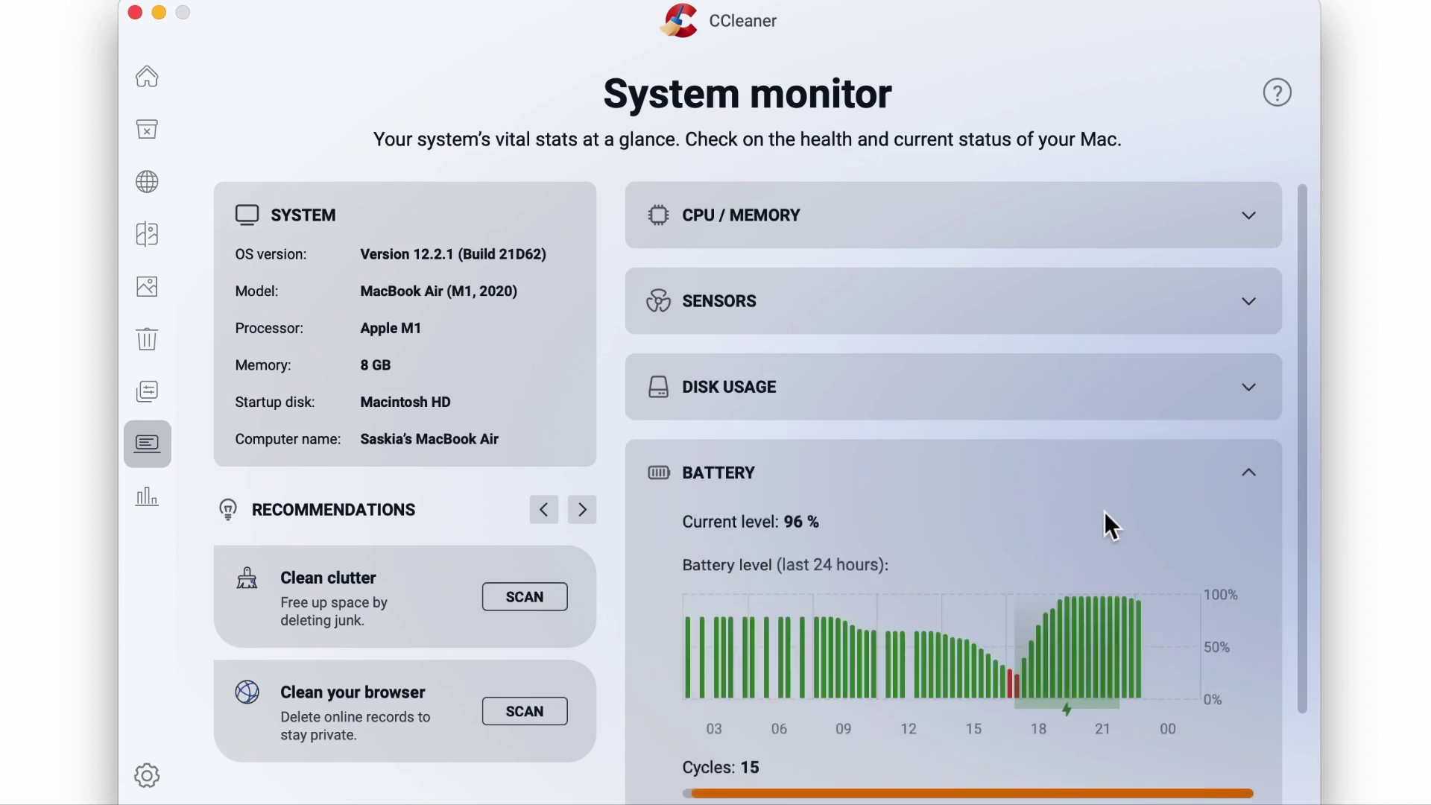
scroll(1106, 515, down, 2)
Step: Cycle through the system monitor recommendations and back to the first set
click(583, 509)
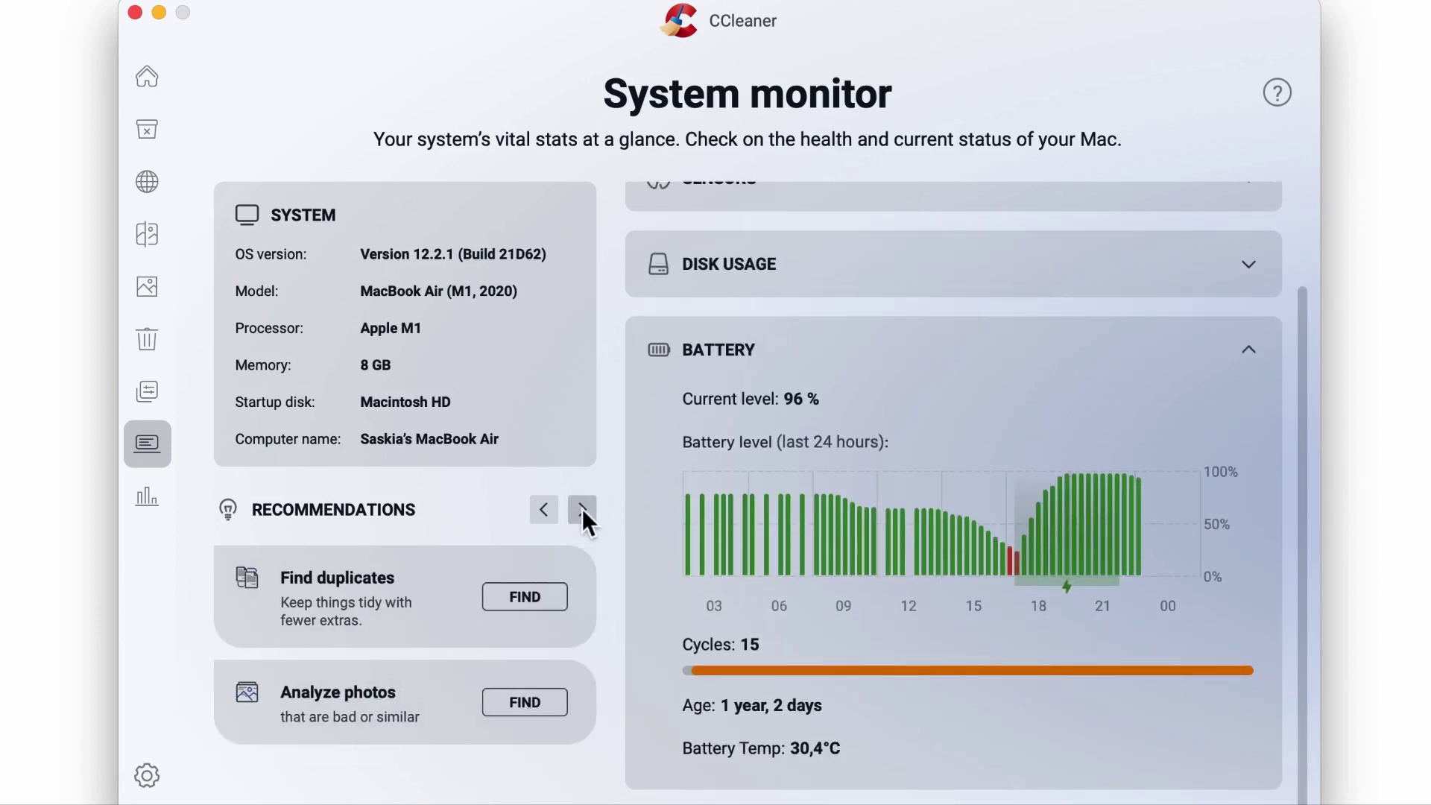
click(583, 508)
click(582, 508)
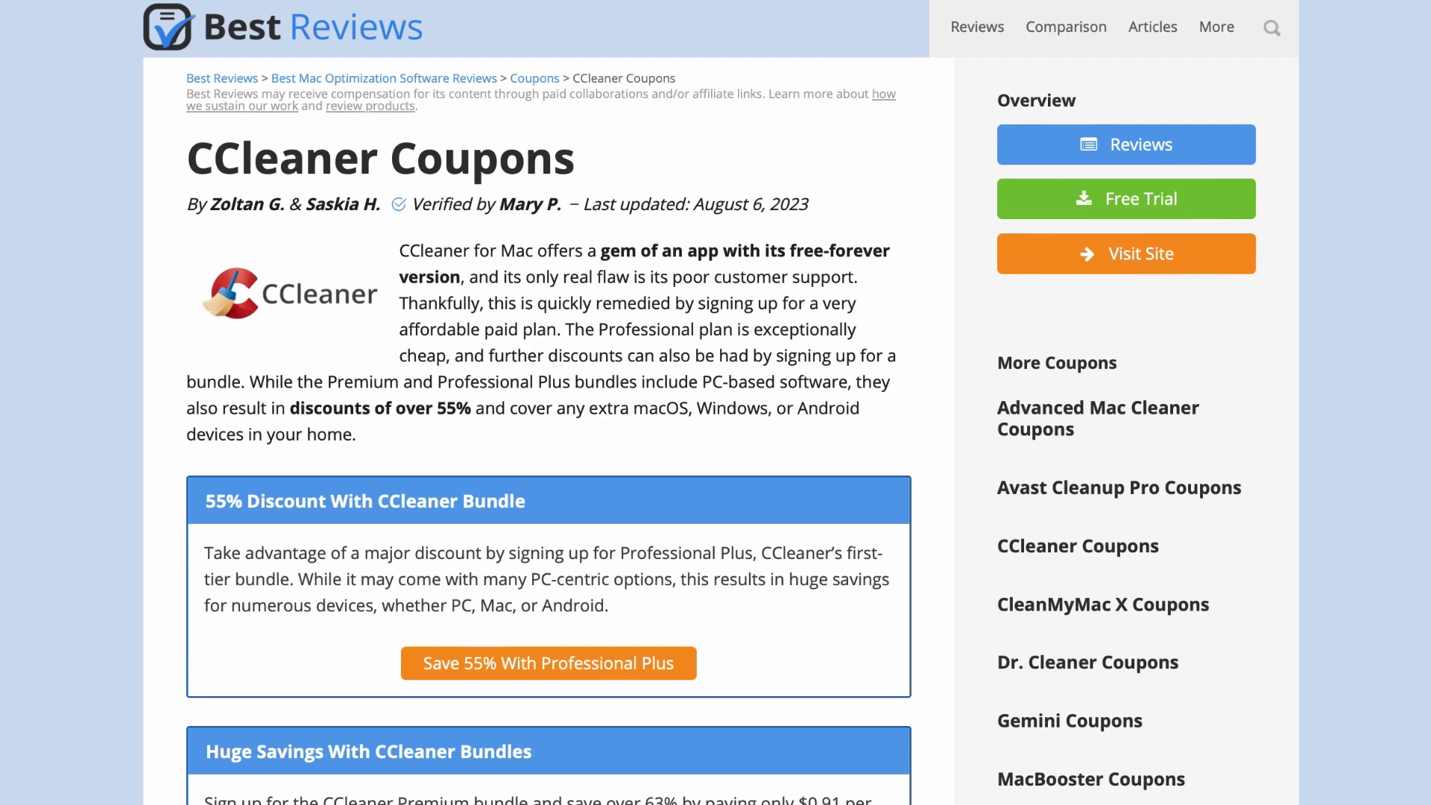
scroll(716, 448, down, 5)
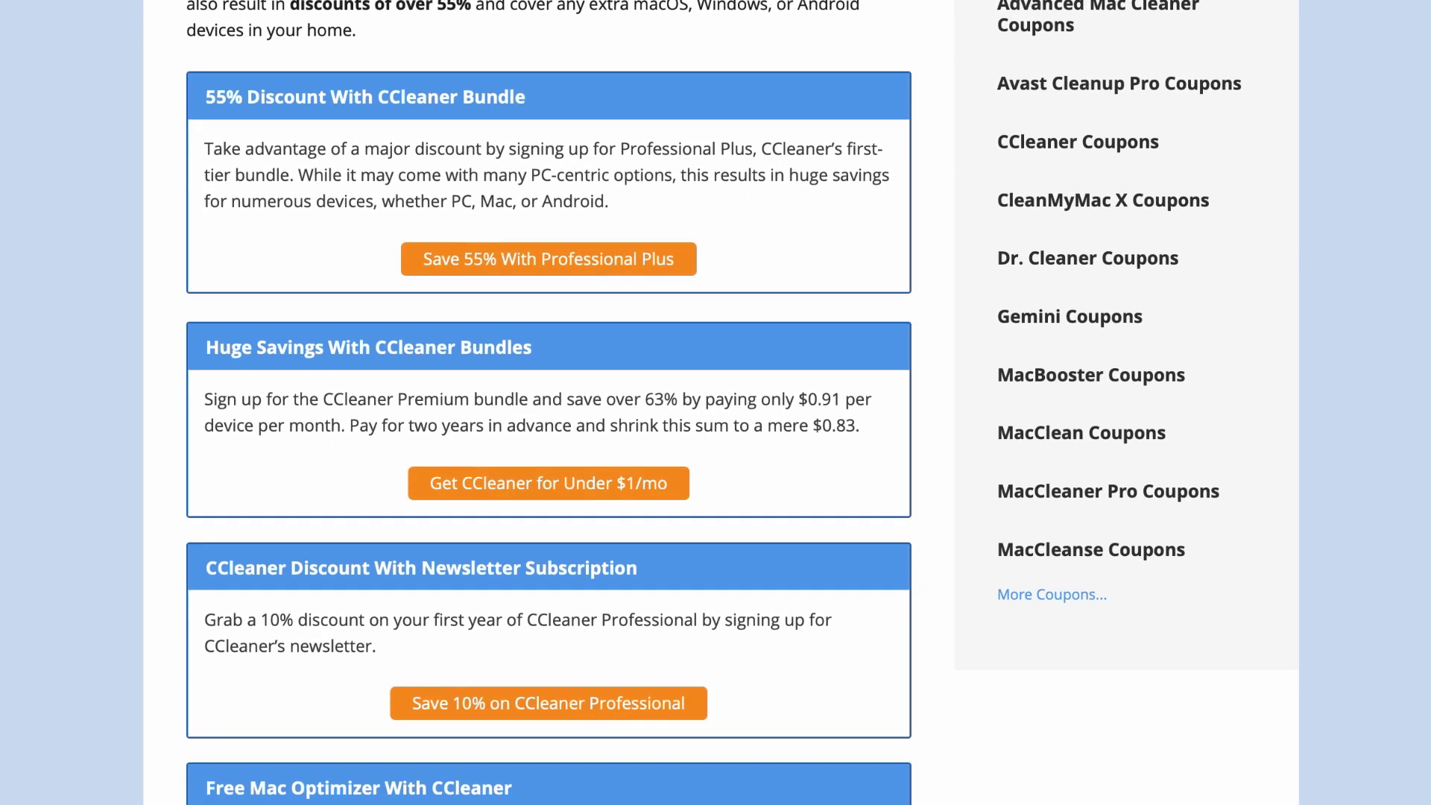
scroll(716, 448, down, 2)
scroll(716, 447, down, 2)
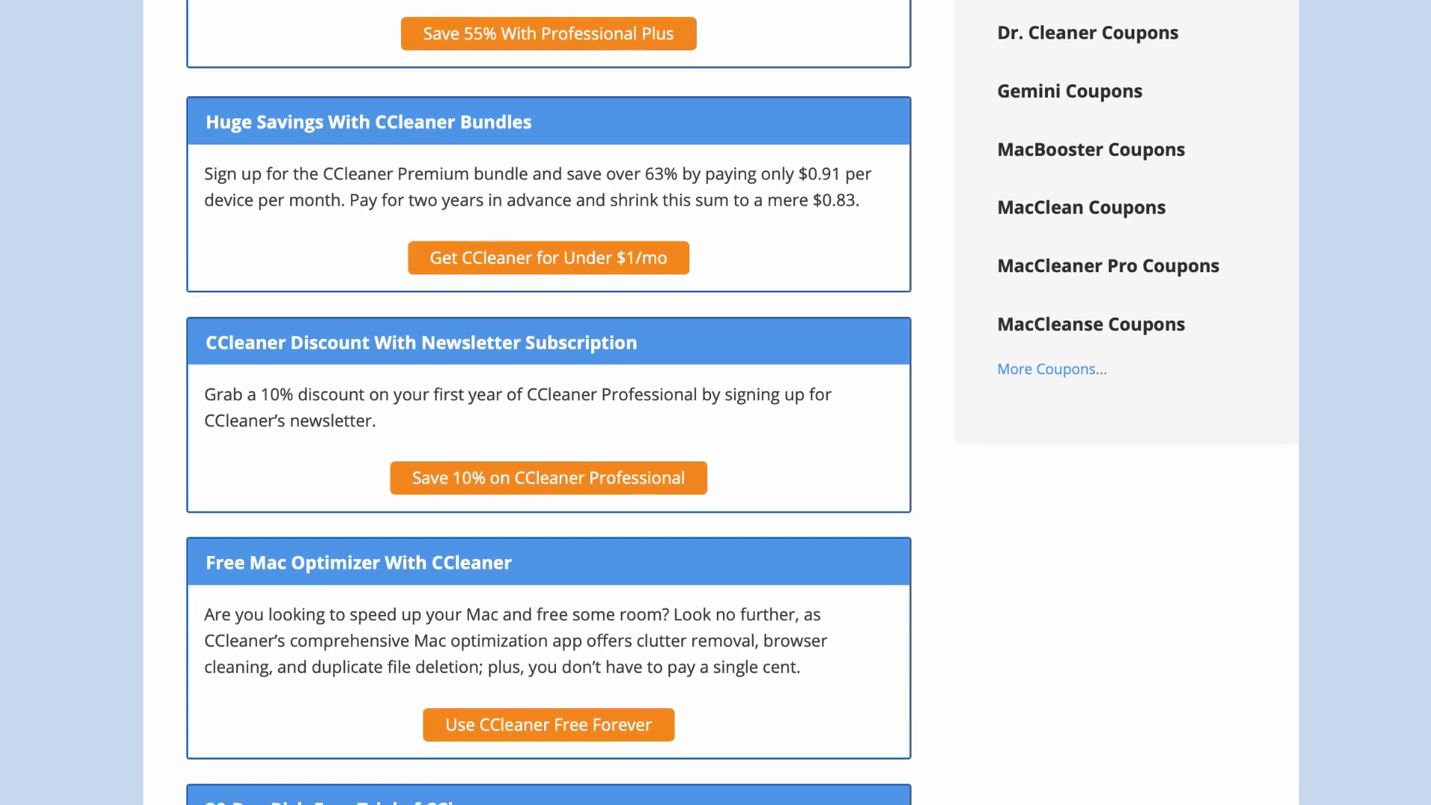
scroll(716, 448, down, 3)
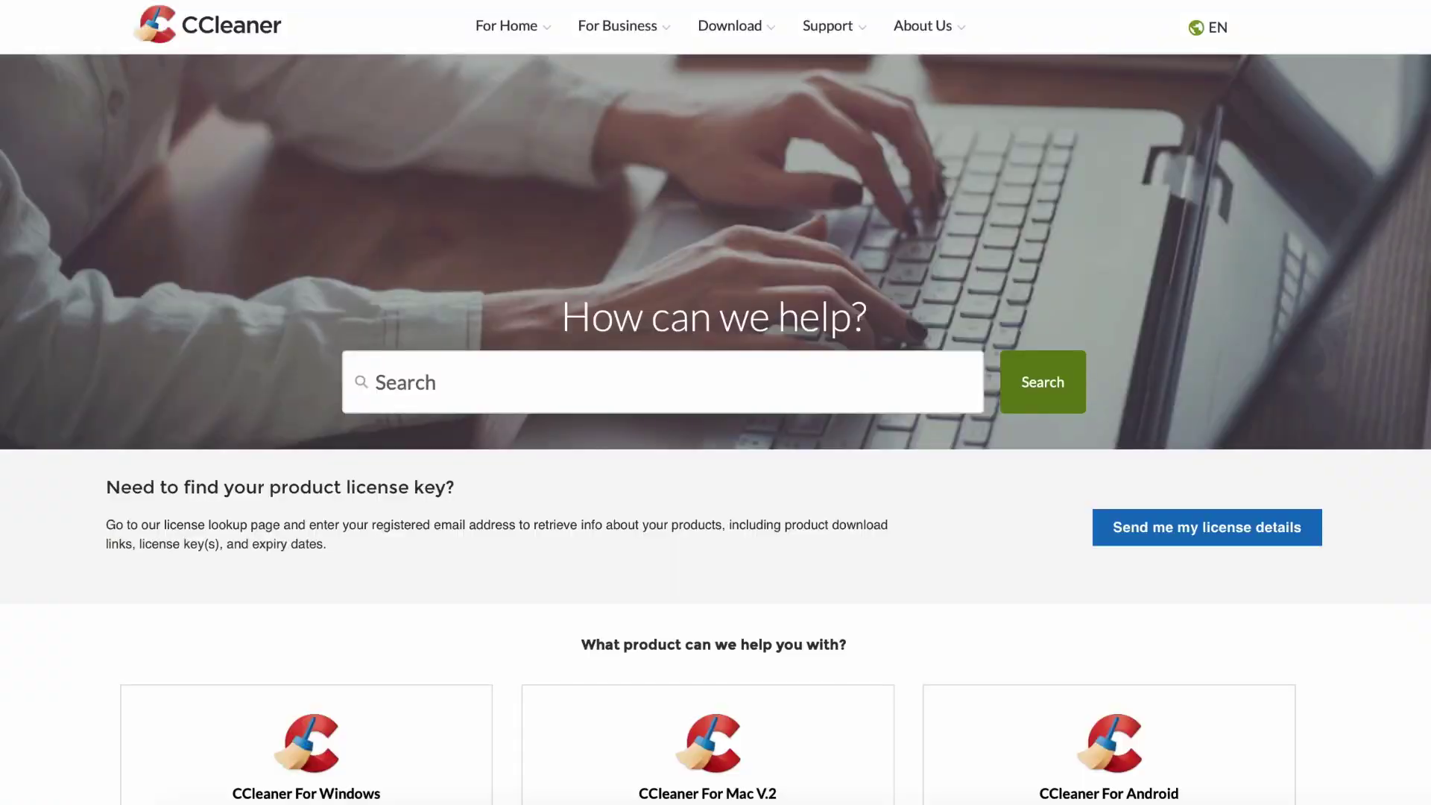
scroll(1292, 334, down, 5)
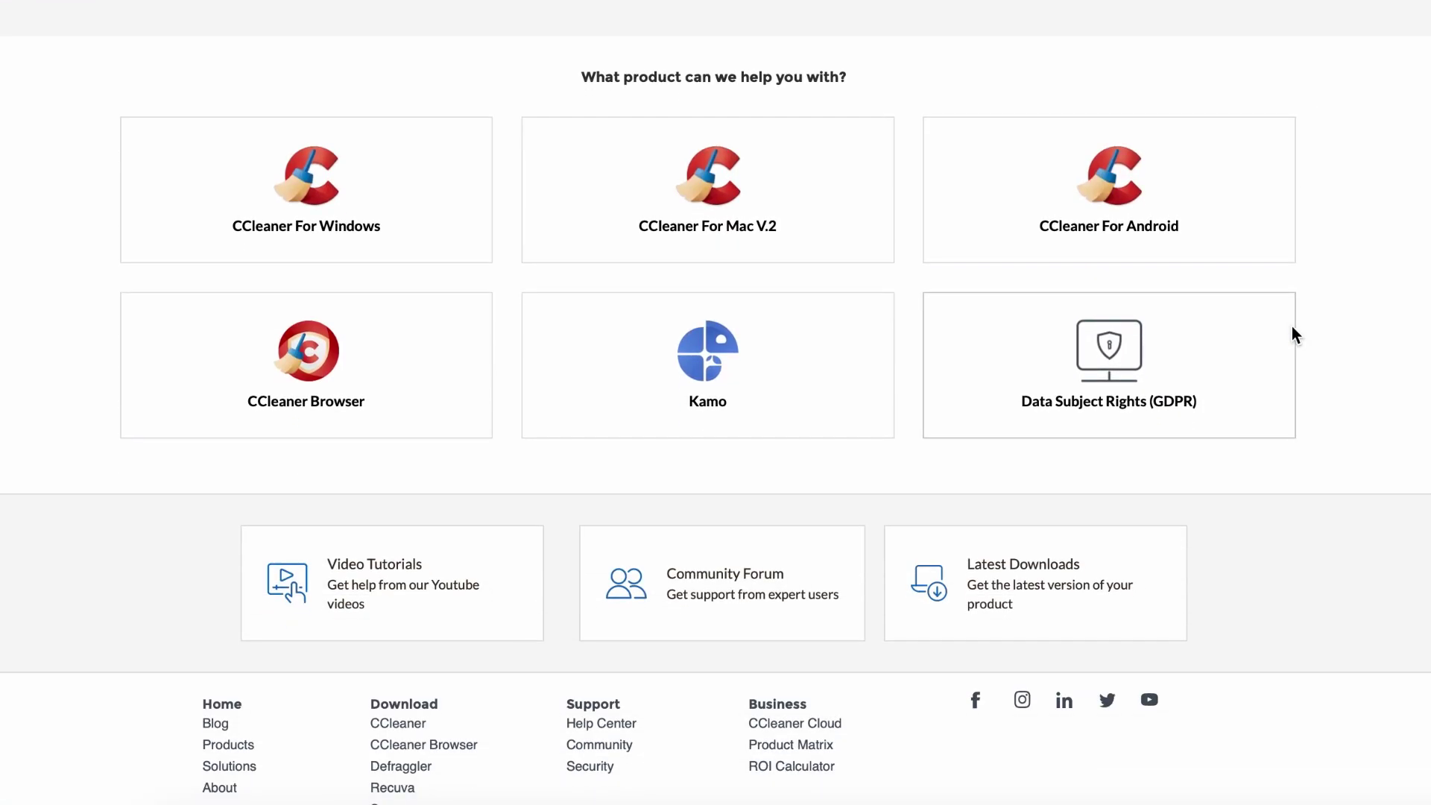
Step: Open the CCleaner For Mac V.2 support page, then the CCleaner Community Forums
click(721, 185)
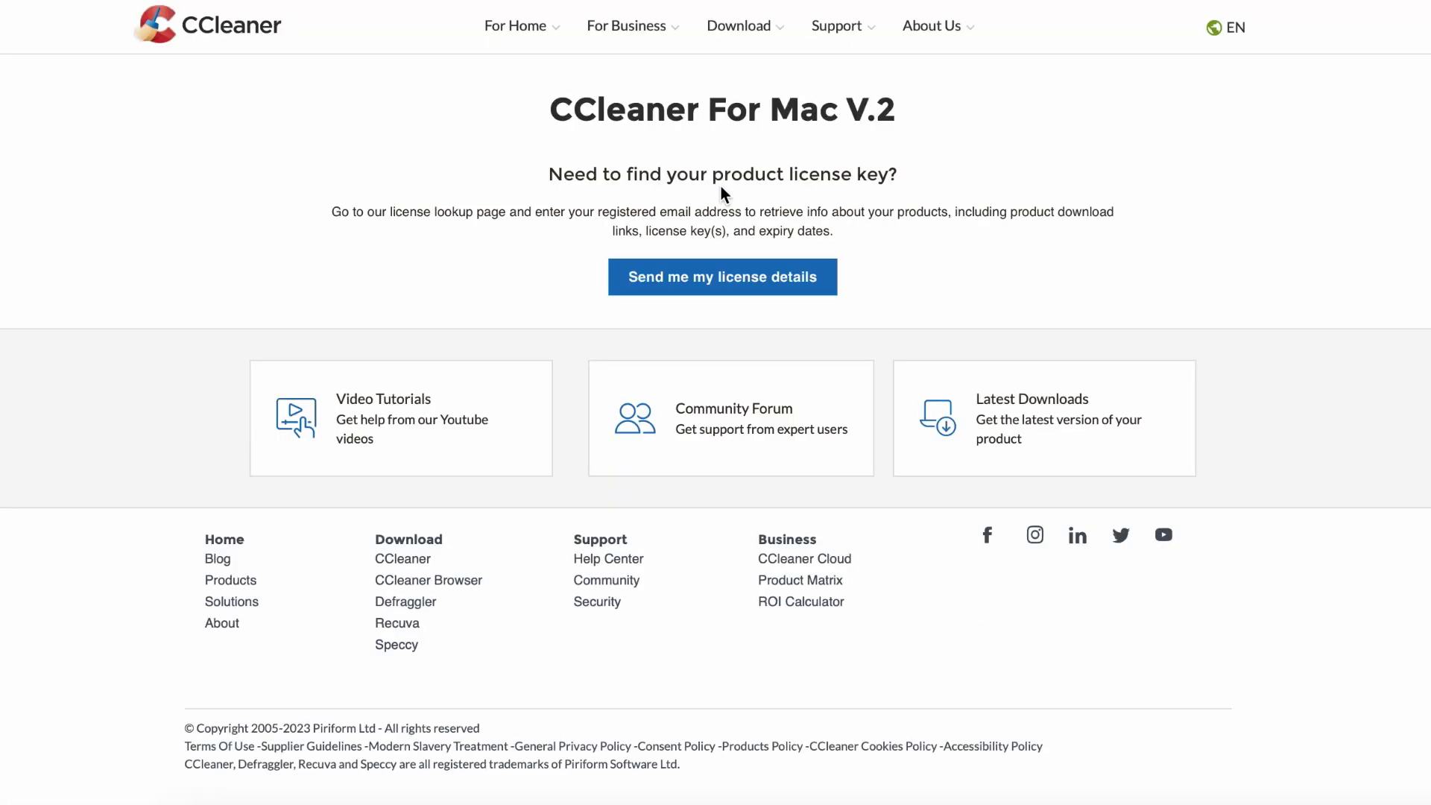
click(744, 446)
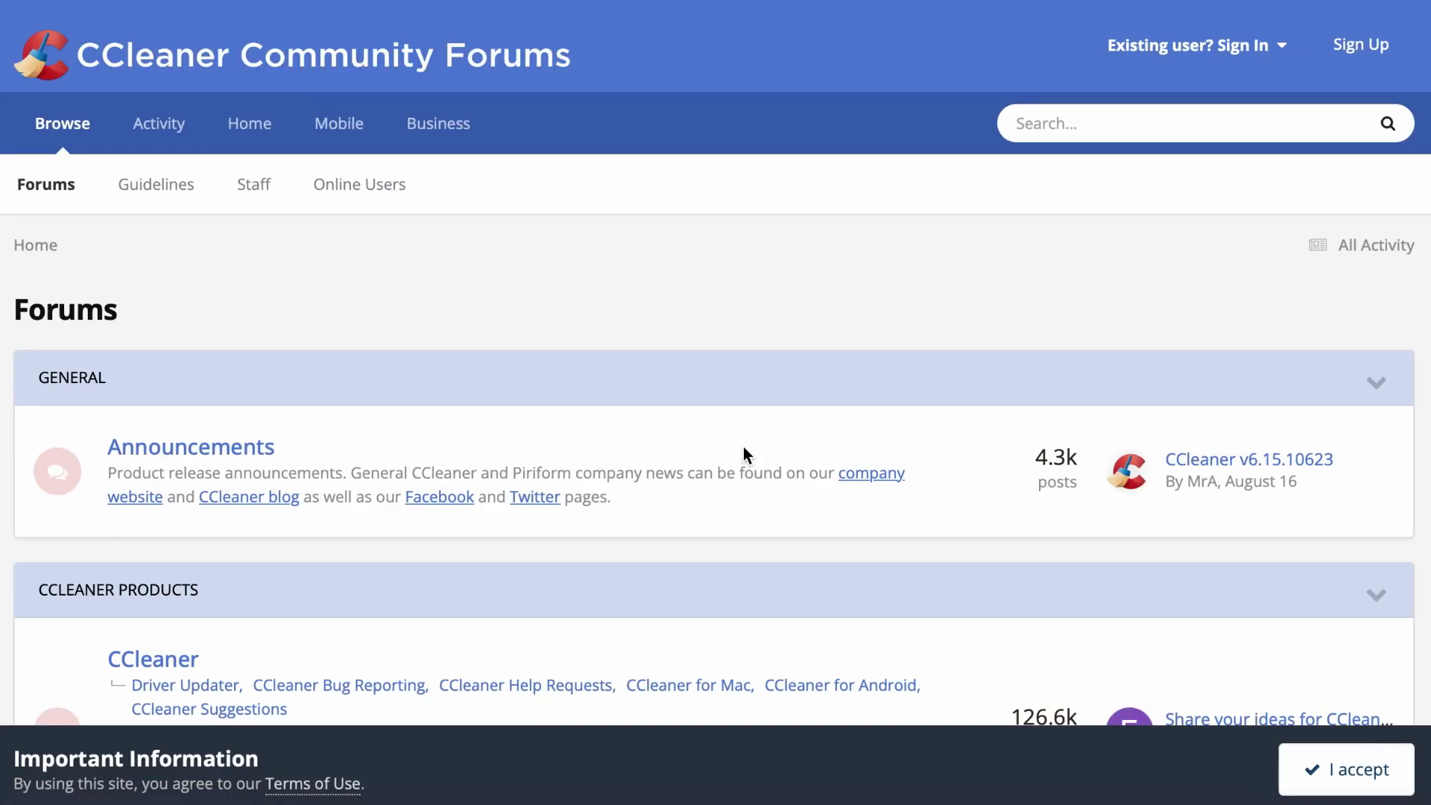
scroll(779, 399, down, 4)
scroll(779, 407, down, 4)
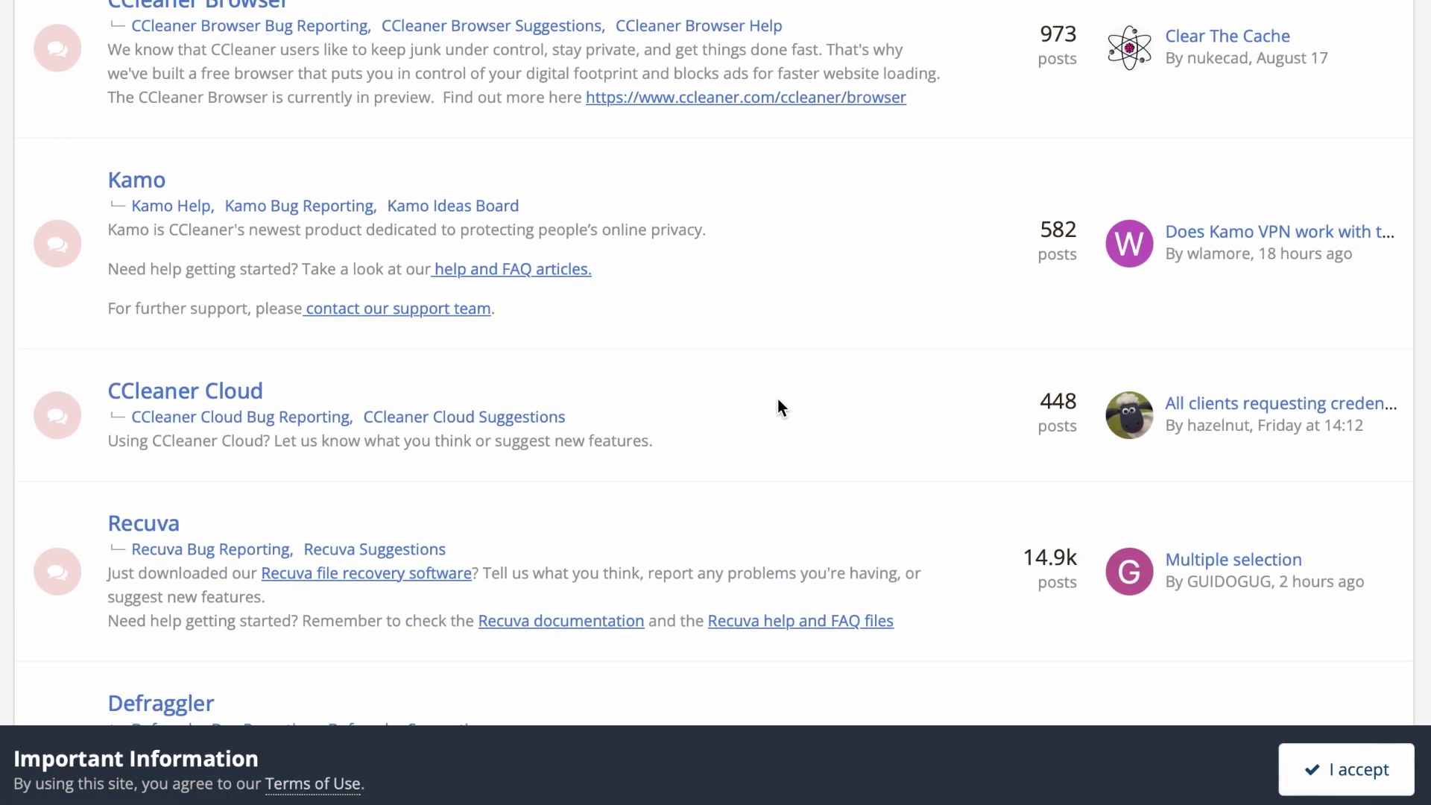
scroll(778, 407, down, 2)
scroll(779, 407, down, 2)
scroll(779, 408, down, 2)
scroll(778, 398, down, 3)
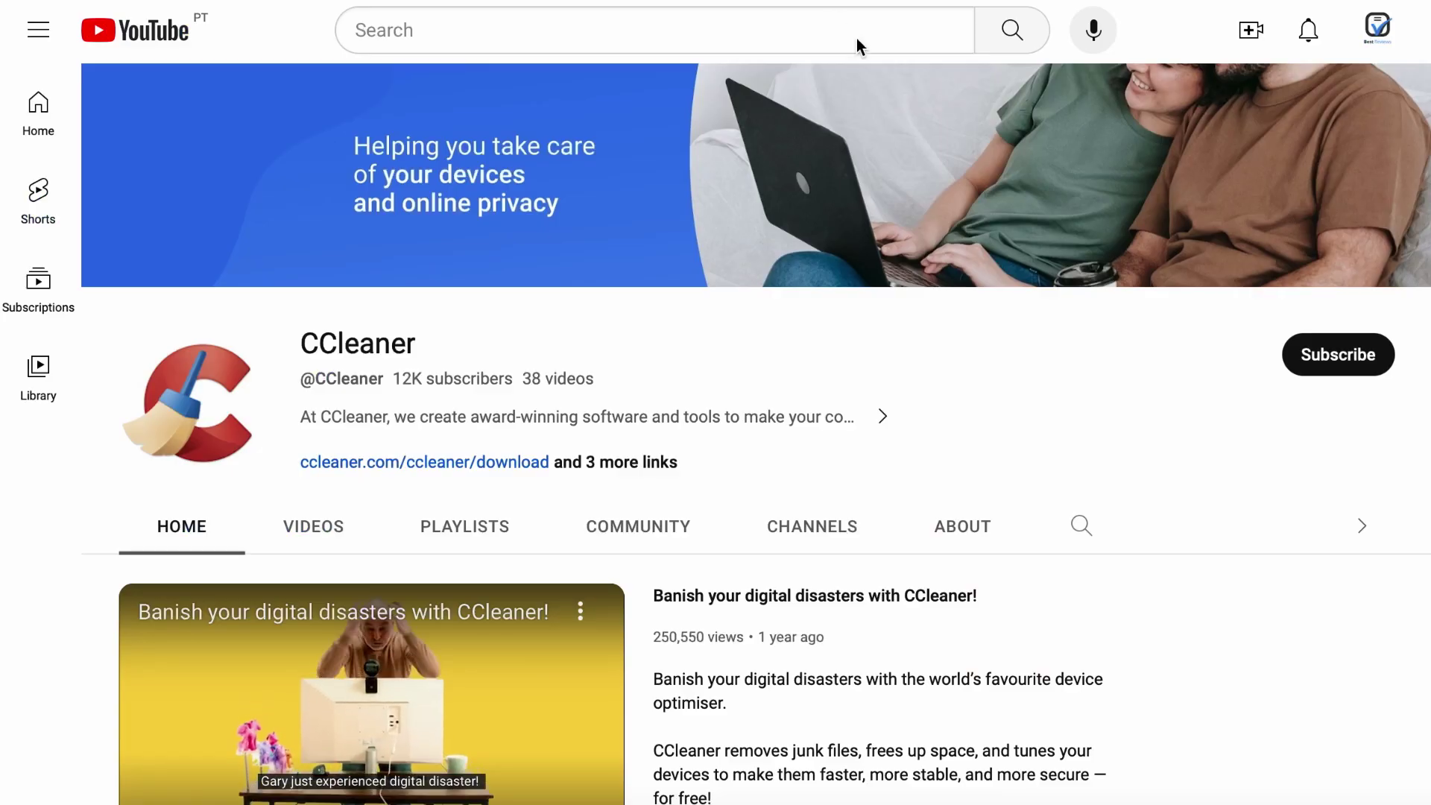
scroll(1167, 481, down, 2)
scroll(1165, 489, down, 1)
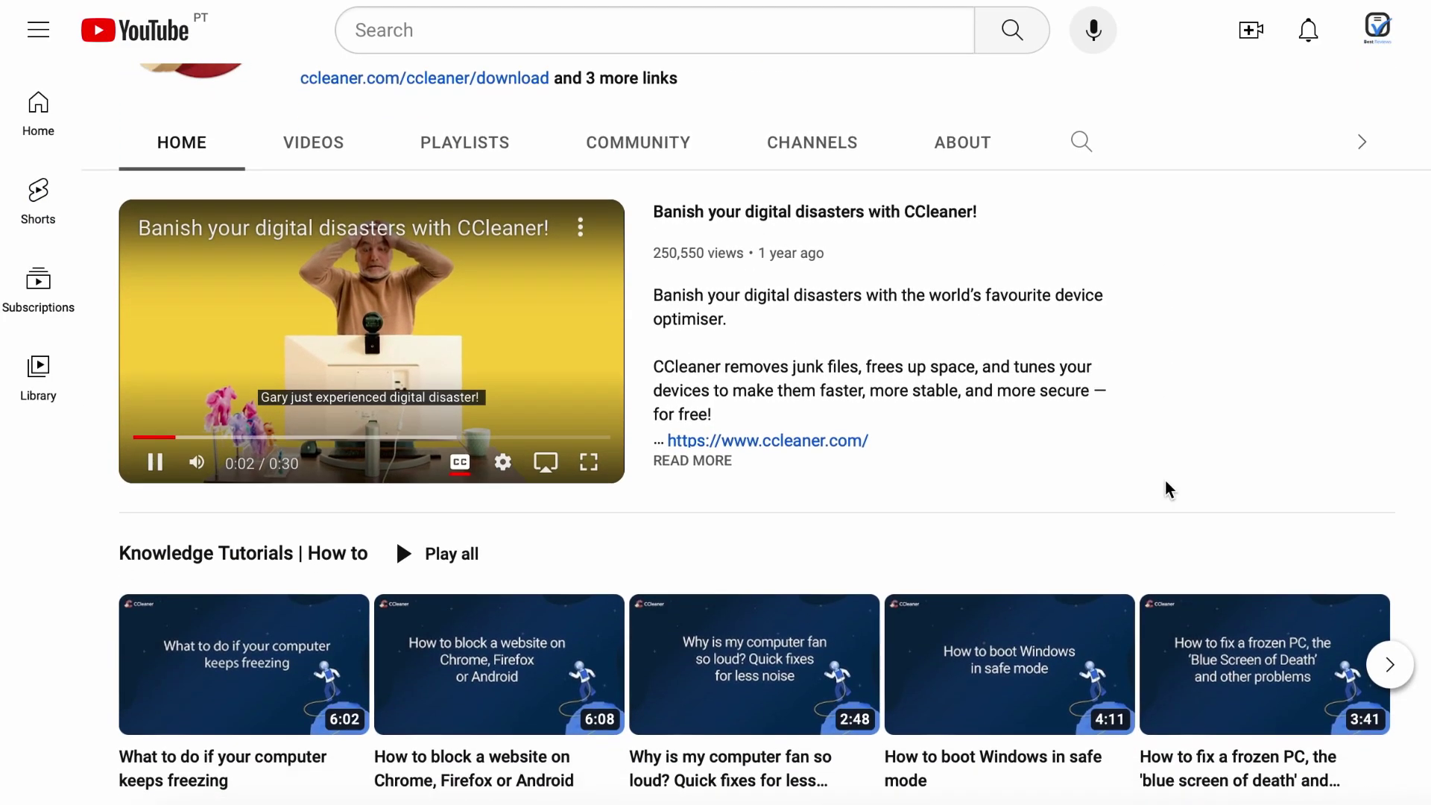
scroll(1165, 489, down, 2)
scroll(1165, 489, down, 2)
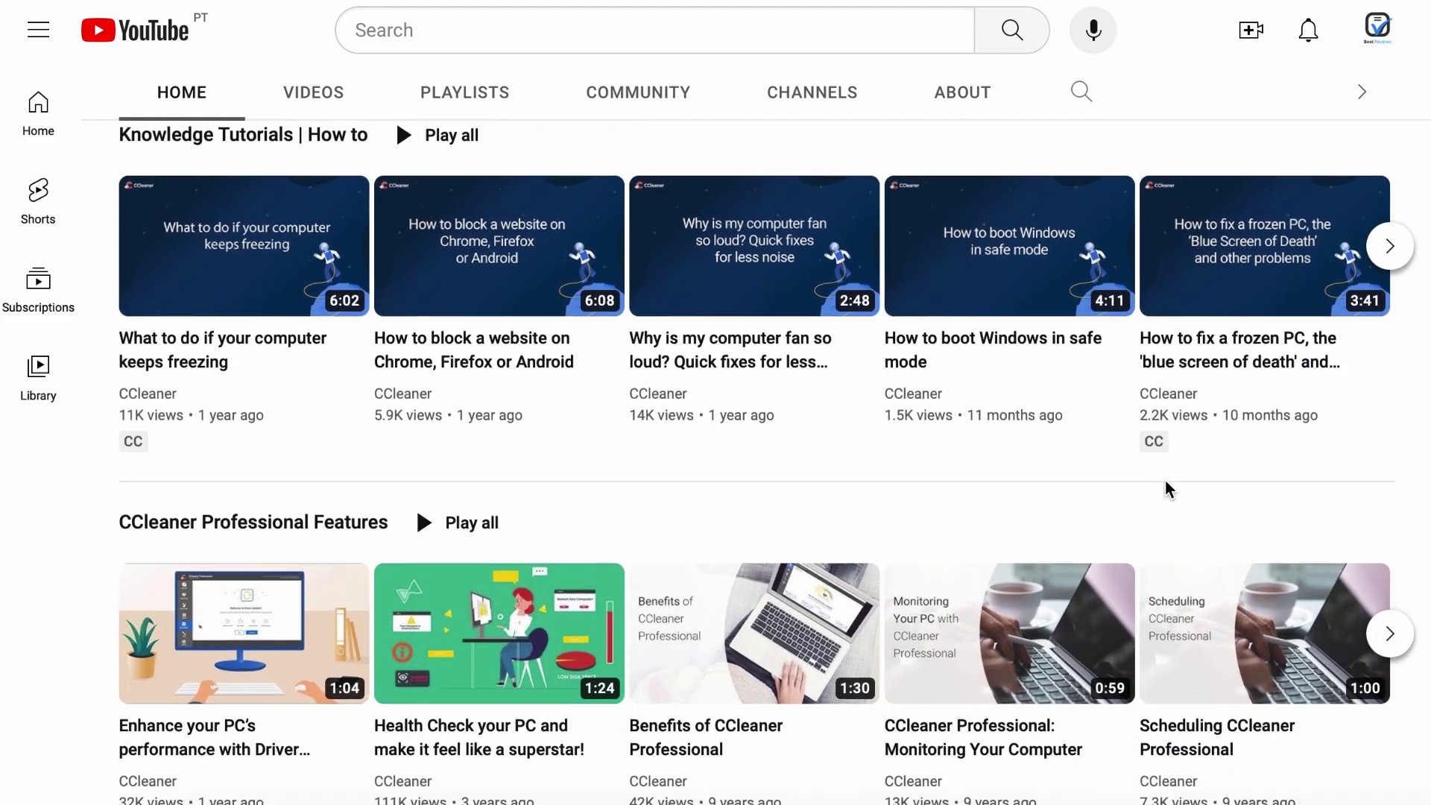
scroll(1165, 489, down, 2)
scroll(1165, 489, down, 1)
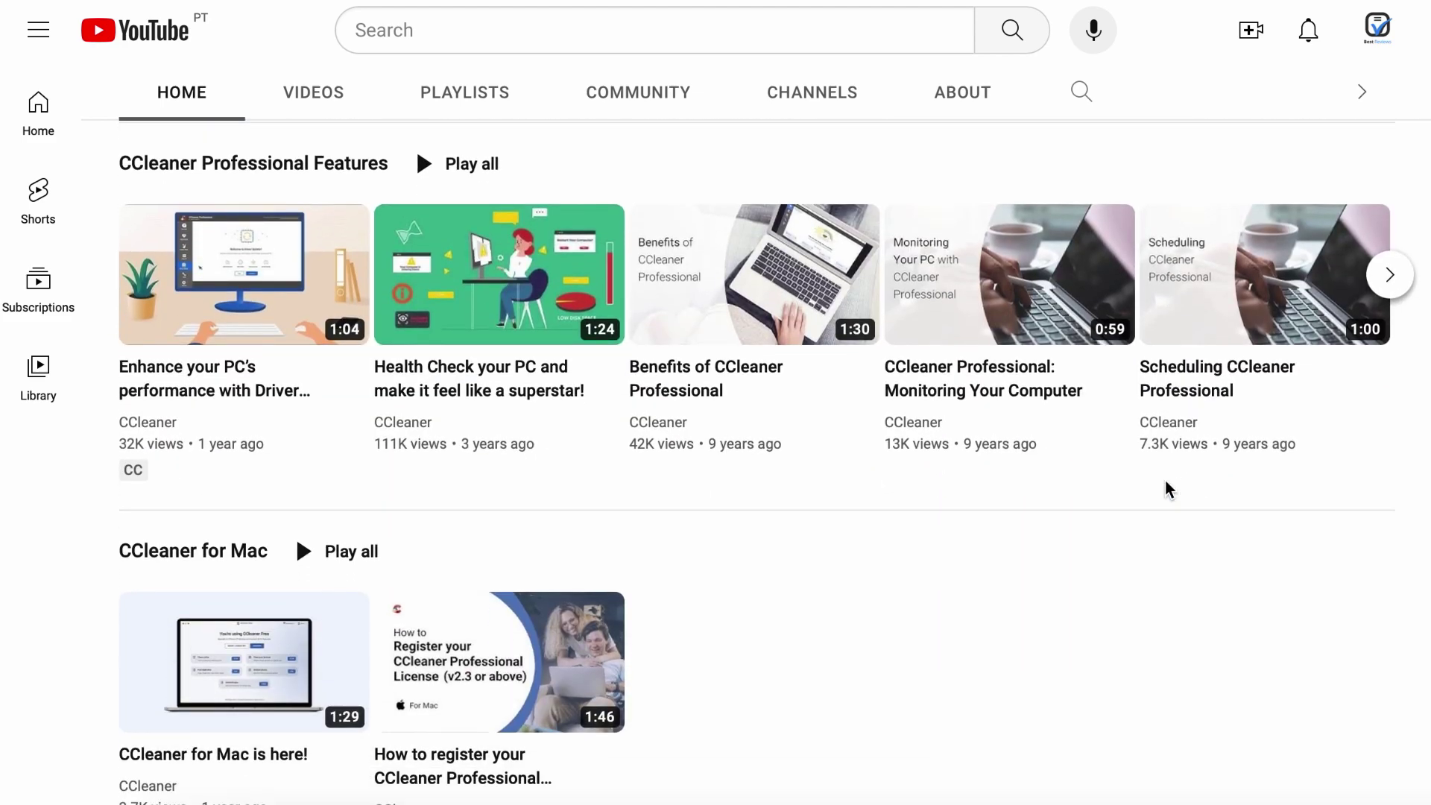
scroll(1165, 489, down, 2)
scroll(1165, 489, down, 2)
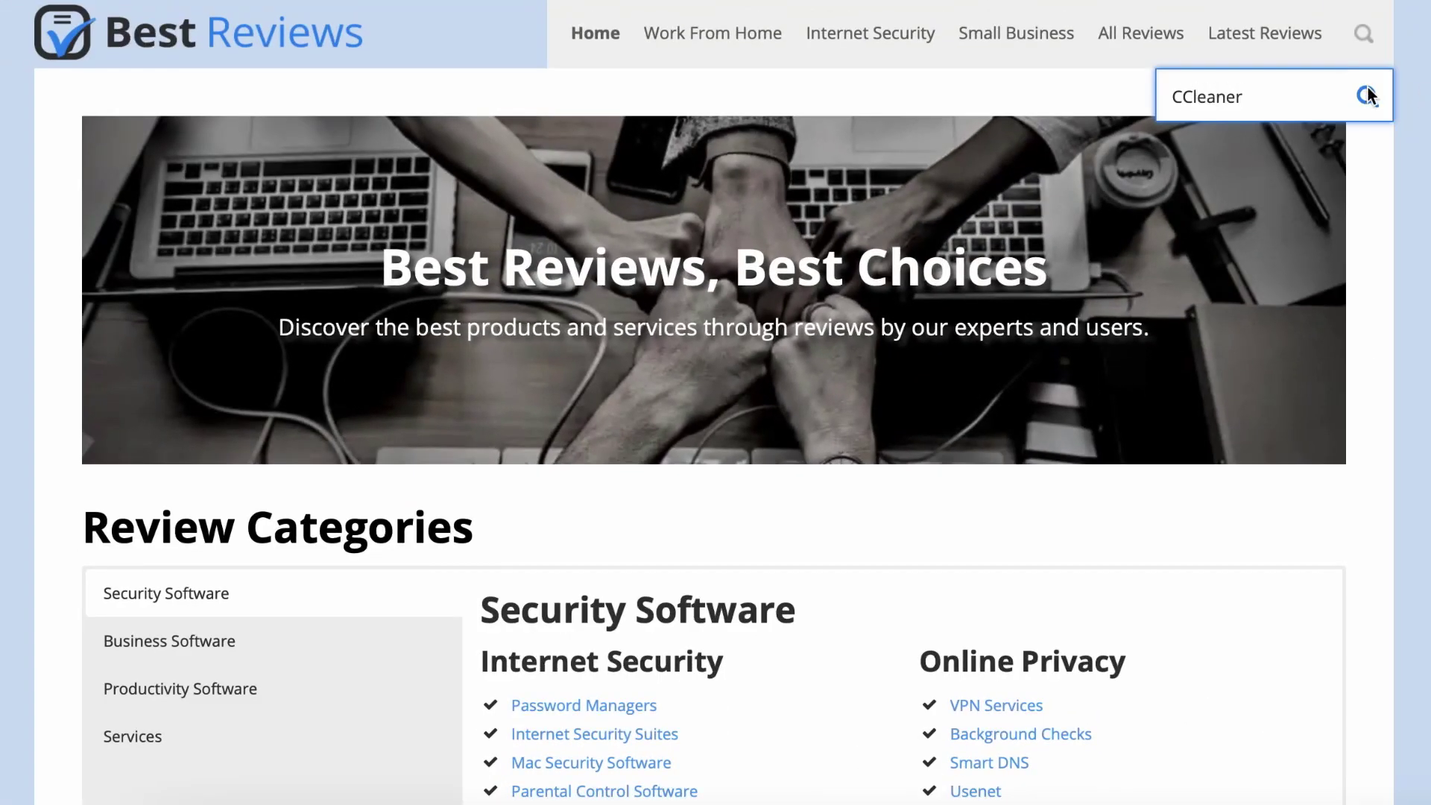
Step: Run the Best Reviews site search for CCleaner
click(1368, 95)
scroll(1368, 94, down, 5)
scroll(1368, 95, down, 10)
scroll(1368, 96, down, 5)
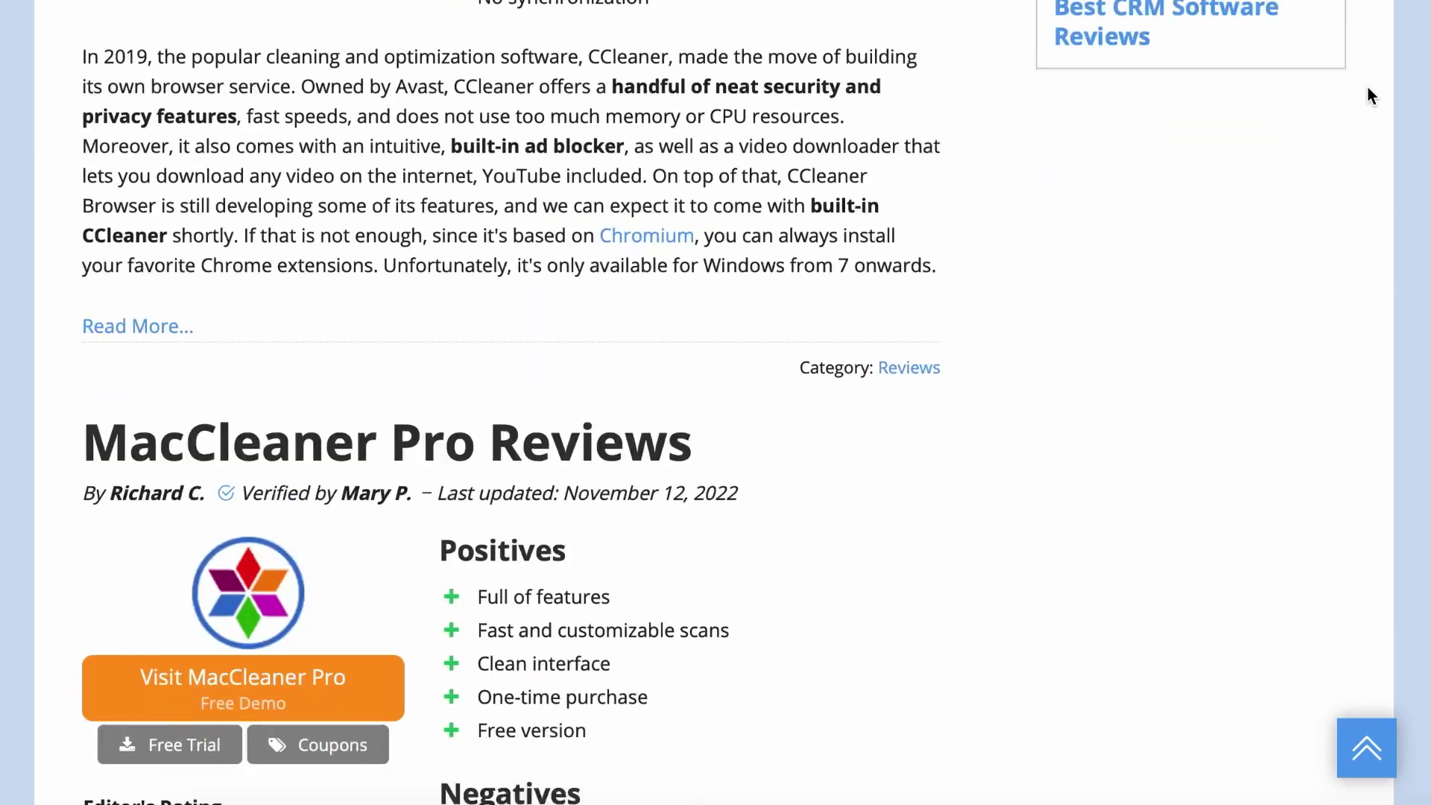
scroll(1367, 87, down, 5)
scroll(1371, 68, down, 5)
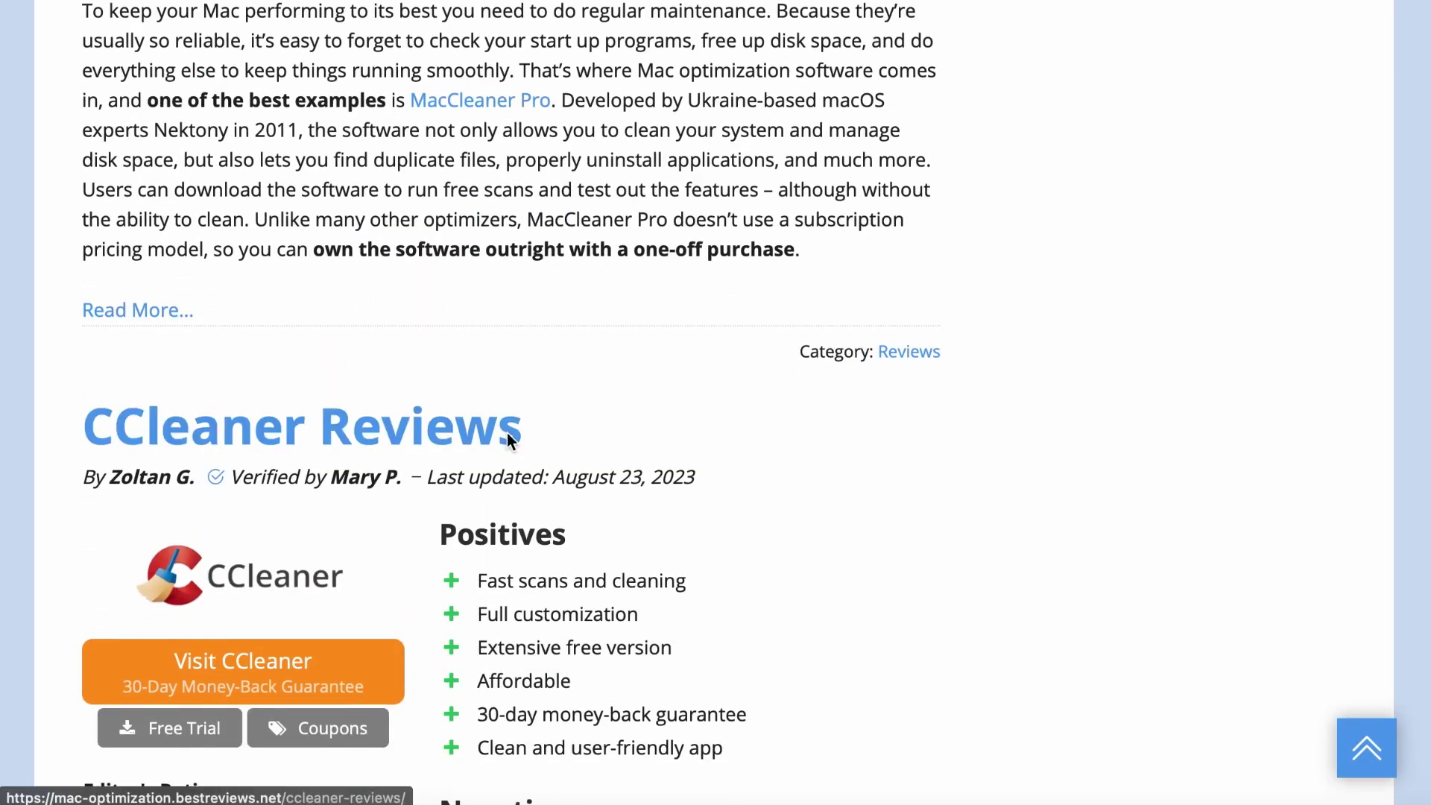